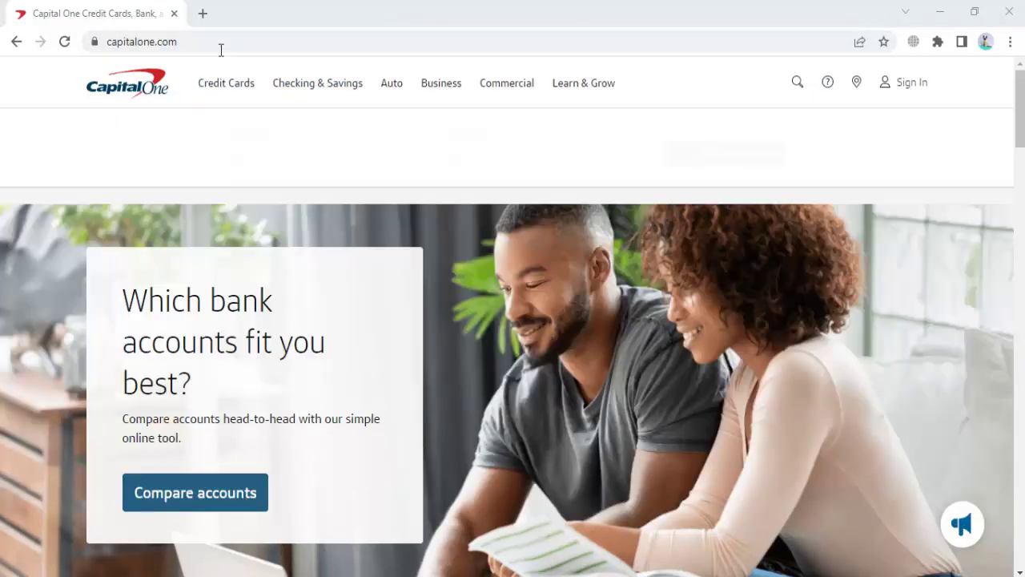
- Bring up the Checking & Savings menu listing the savings and checking account options
{"action": "mouse_move", "coordinate": [227, 104]}
{"action": "mouse_move", "coordinate": [310, 105]}
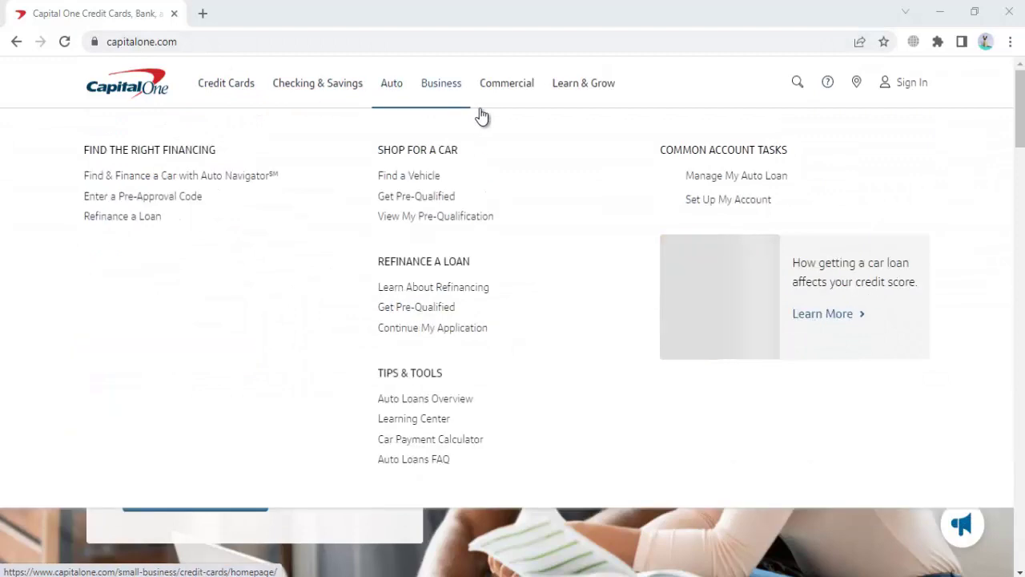
{"action": "mouse_move", "coordinate": [522, 110]}
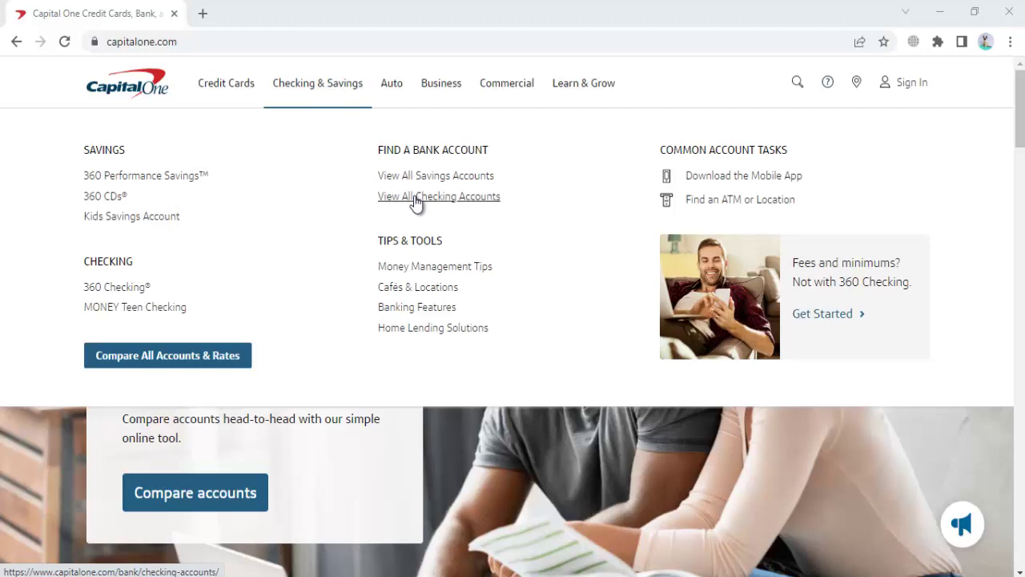
- View all checking accounts and scroll to the 360 Checking and MONEY Teen Checking cards (0.10% APY)
{"action": "left_click", "coordinate": [416, 200]}
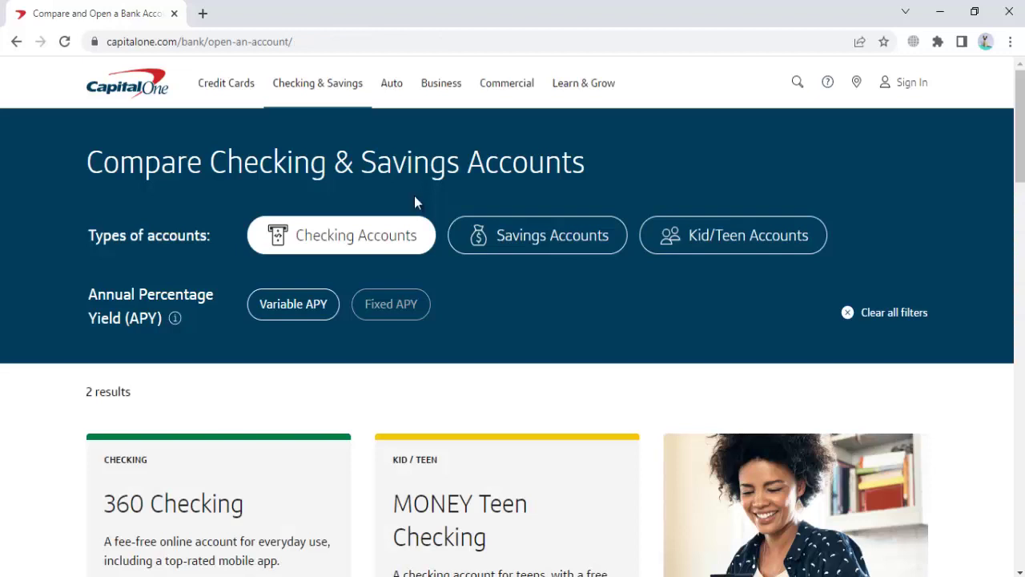
{"action": "scroll", "coordinate": [511, 378], "scroll_direction": "down", "scroll_amount": 4}
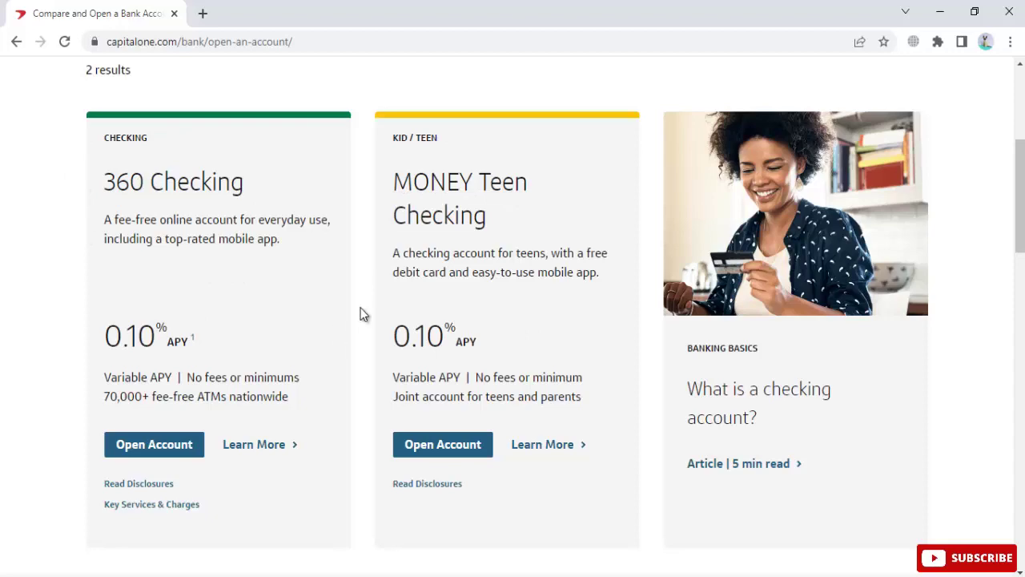
{"action": "scroll", "coordinate": [360, 309], "scroll_direction": "down", "scroll_amount": 3}
{"action": "scroll", "coordinate": [360, 314], "scroll_direction": "up", "scroll_amount": 6}
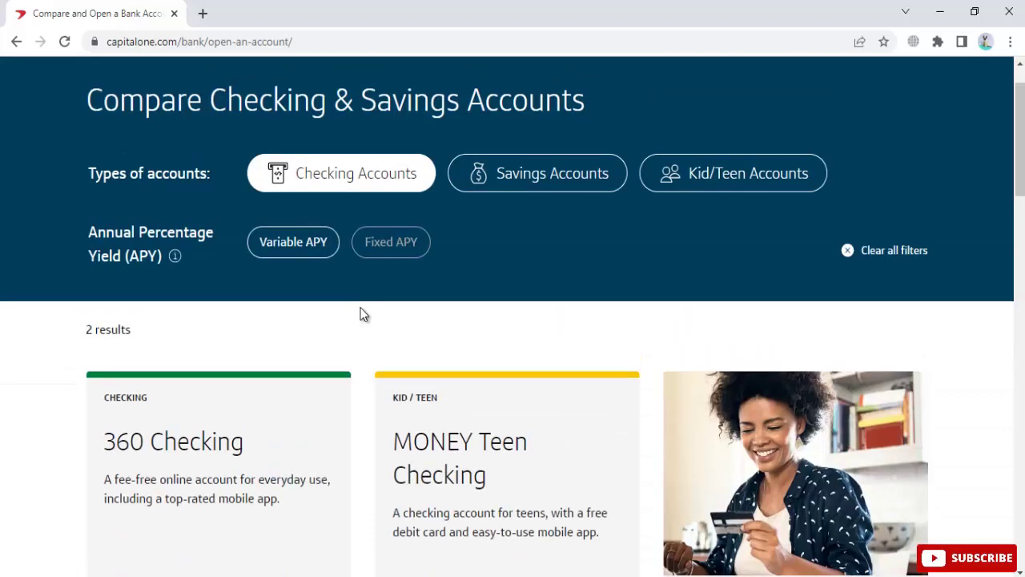
{"action": "scroll", "coordinate": [361, 314], "scroll_direction": "down", "scroll_amount": 1}
{"action": "scroll", "coordinate": [360, 312], "scroll_direction": "down", "scroll_amount": 1}
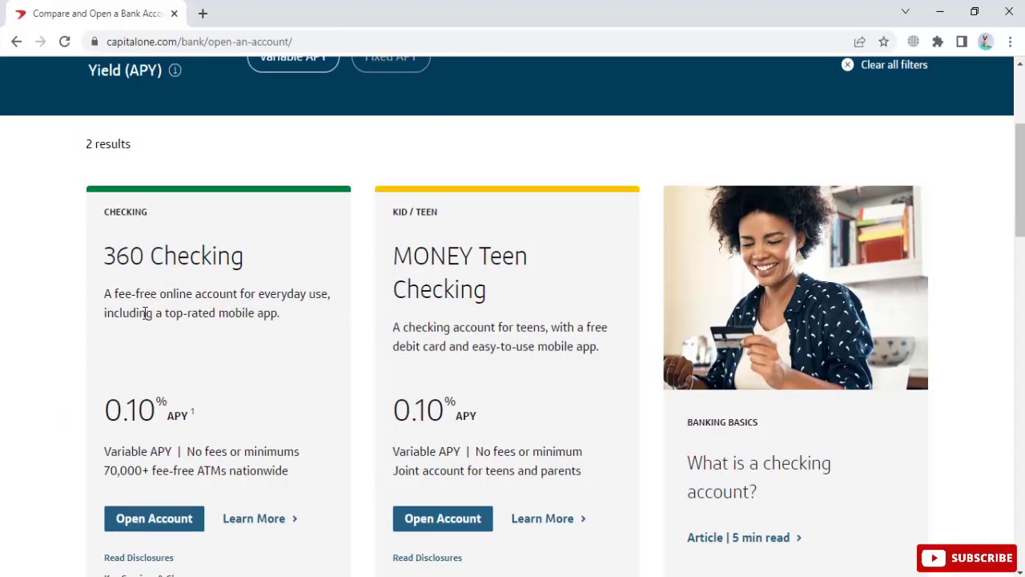
{"action": "scroll", "coordinate": [289, 336], "scroll_direction": "down", "scroll_amount": 1}
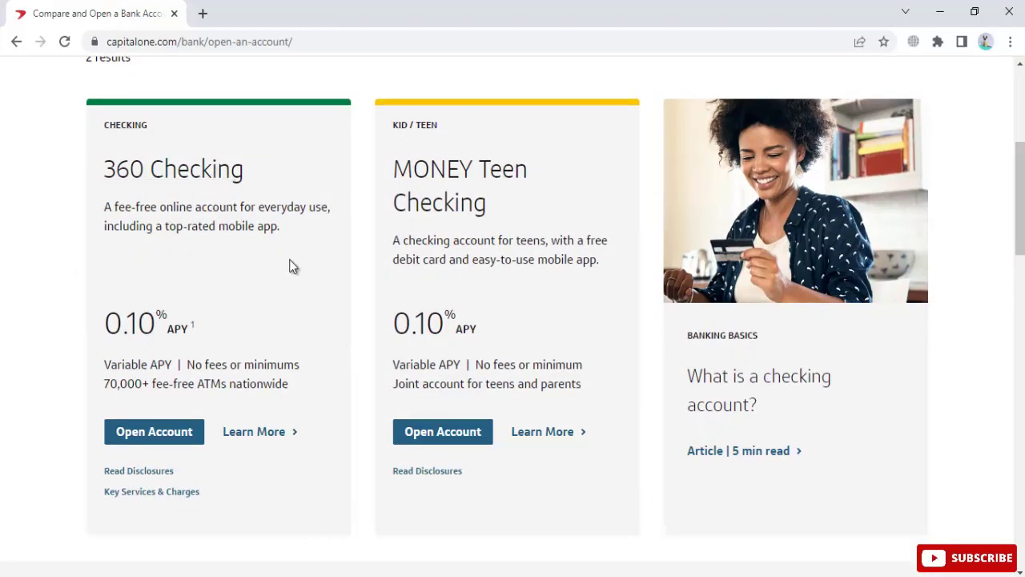
{"action": "scroll", "coordinate": [357, 337], "scroll_direction": "down", "scroll_amount": 2}
{"action": "scroll", "coordinate": [361, 341], "scroll_direction": "up", "scroll_amount": 2}
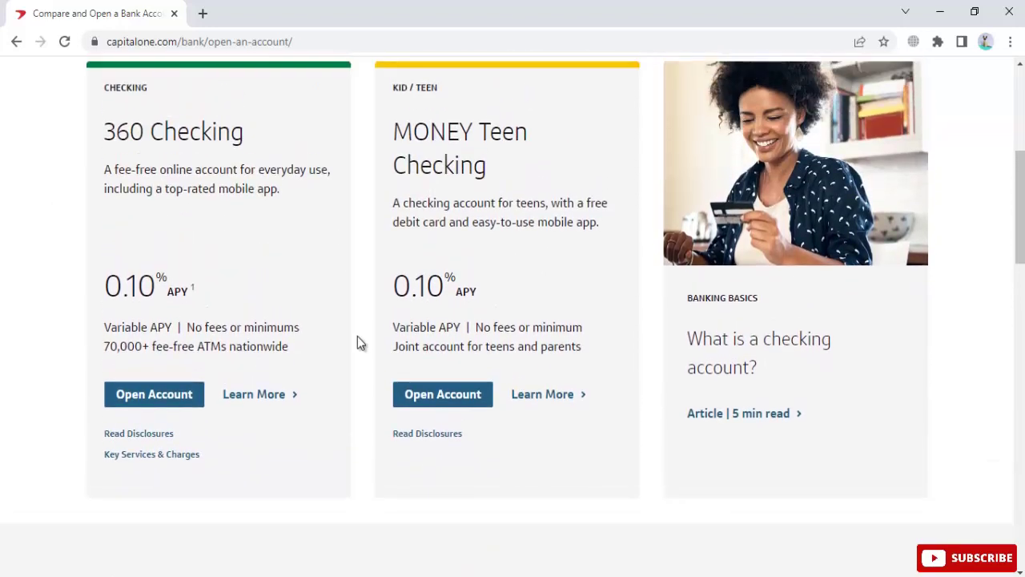
- Open an account from the 360 Checking card and continue past the login question to Personal Info
{"action": "left_click", "coordinate": [162, 407]}
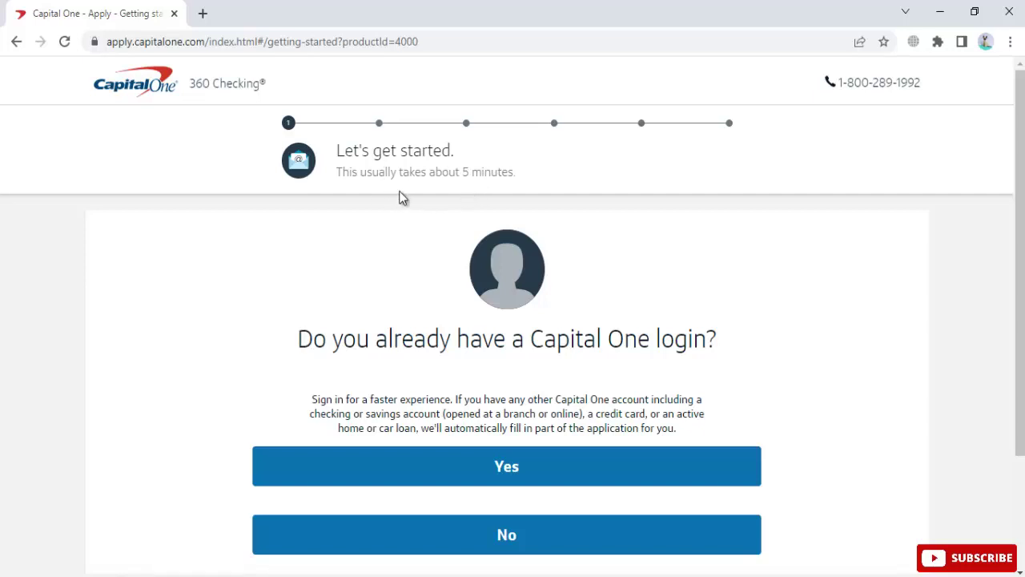
{"action": "scroll", "coordinate": [492, 258], "scroll_direction": "down", "scroll_amount": 1}
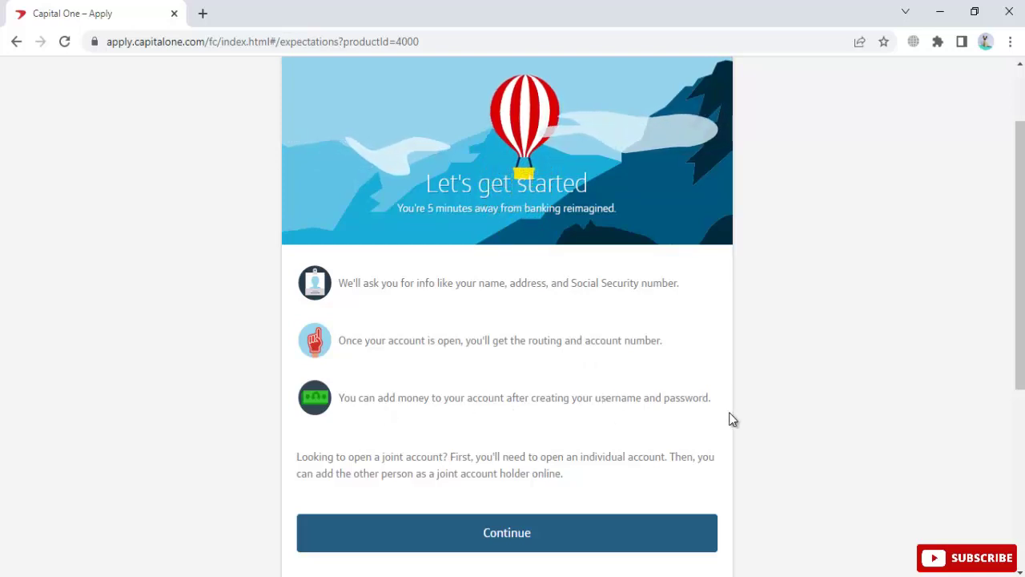
{"action": "scroll", "coordinate": [478, 419], "scroll_direction": "down", "scroll_amount": 3}
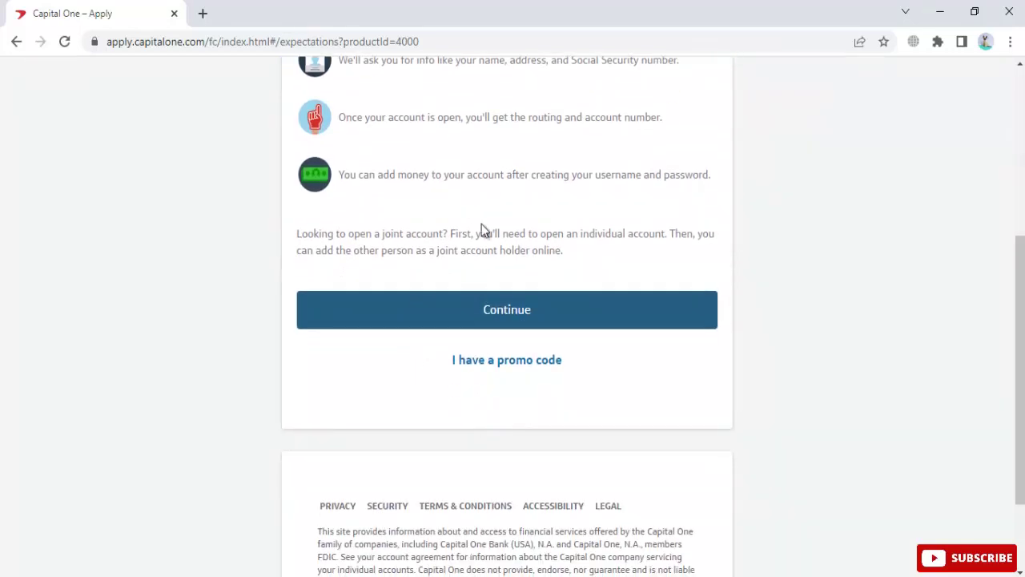
{"action": "left_click", "coordinate": [504, 311]}
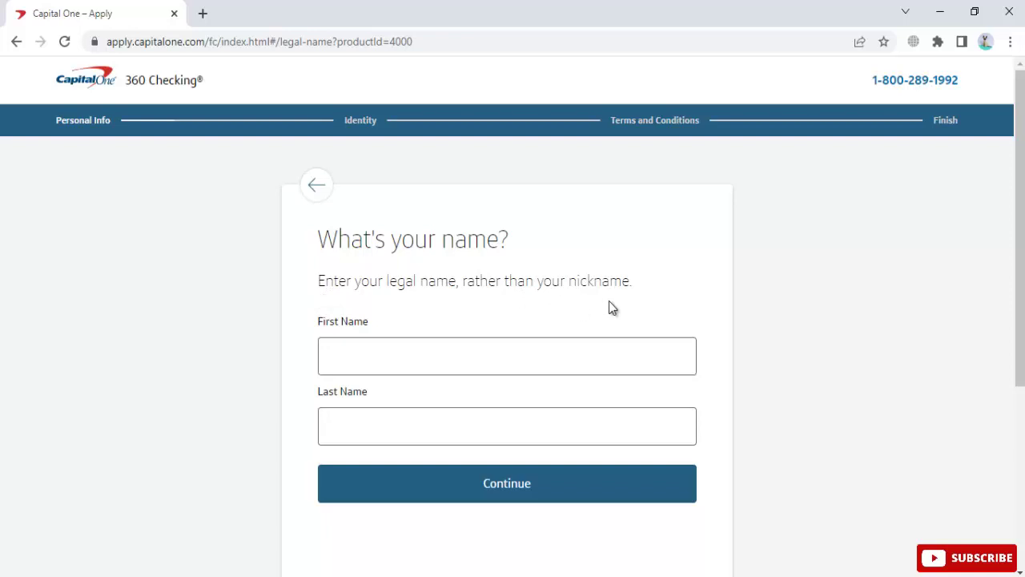
- Fill the applicant's first and last name from the Notepad notes, continue, then select Email Address
{"action": "left_click", "coordinate": [510, 346]}
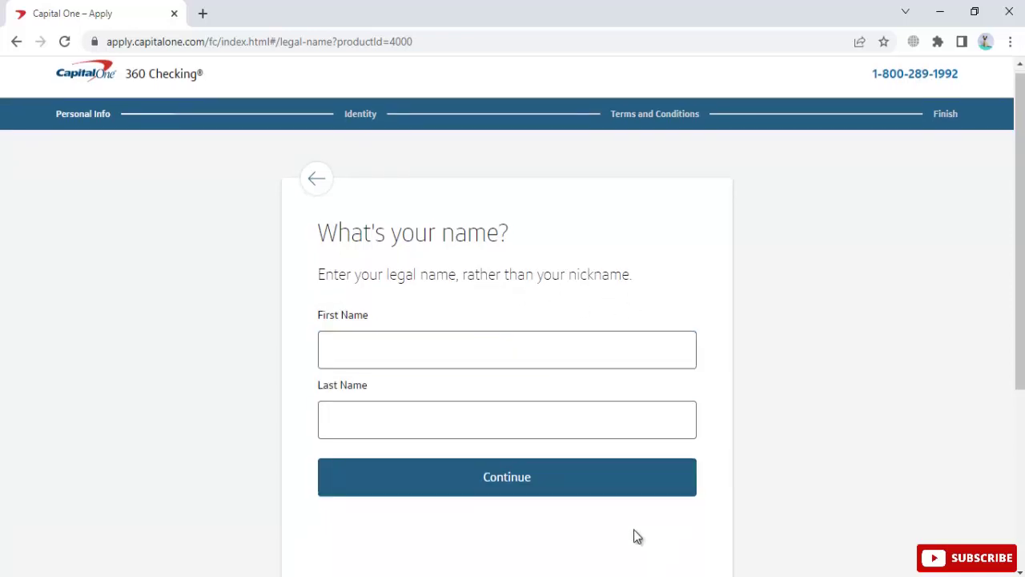
{"action": "left_click", "coordinate": [636, 576]}
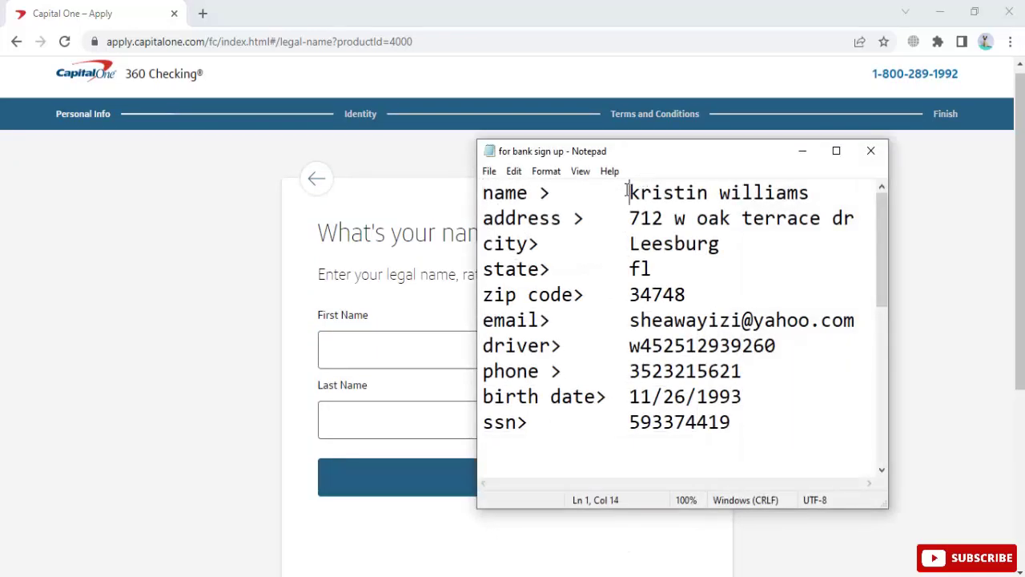
{"action": "left_click_drag", "start_coordinate": [630, 192], "coordinate": [831, 192]}
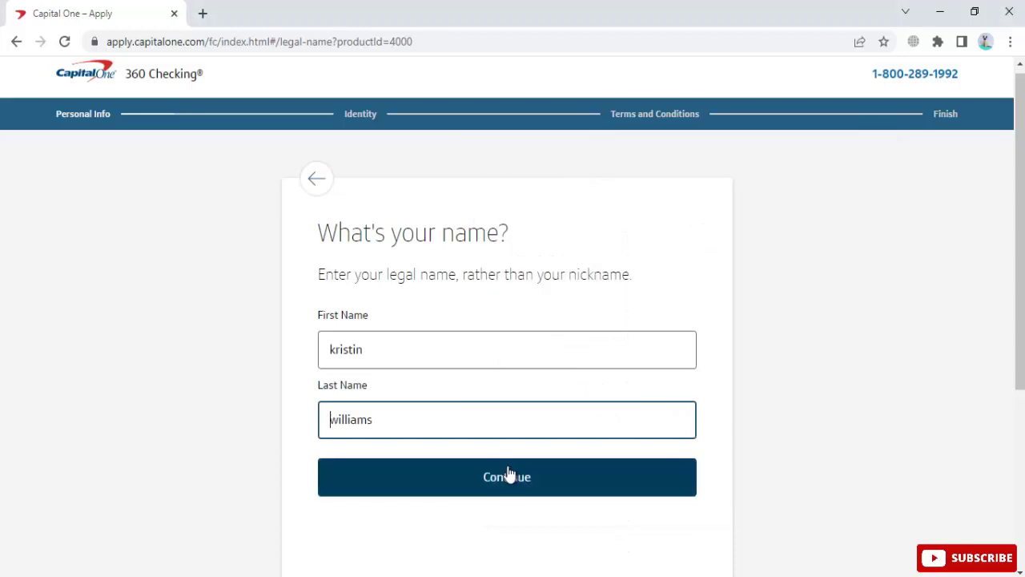
{"action": "left_click", "coordinate": [507, 478]}
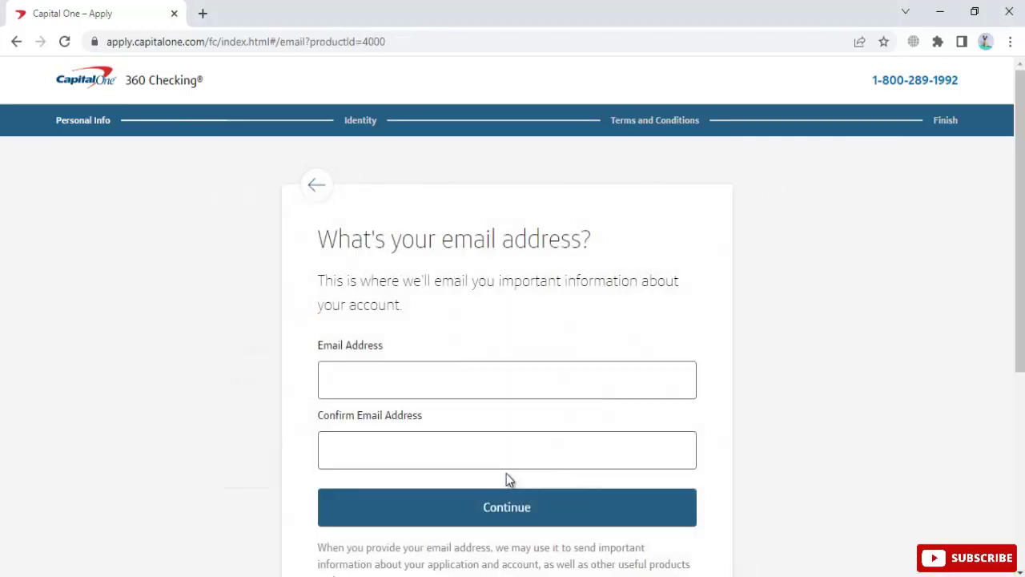
{"action": "left_click", "coordinate": [462, 384]}
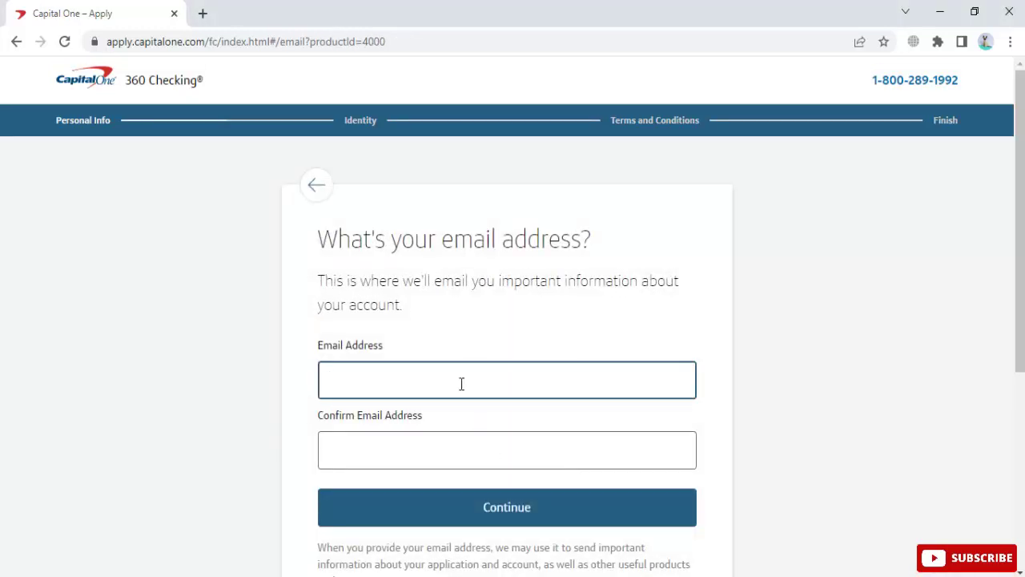
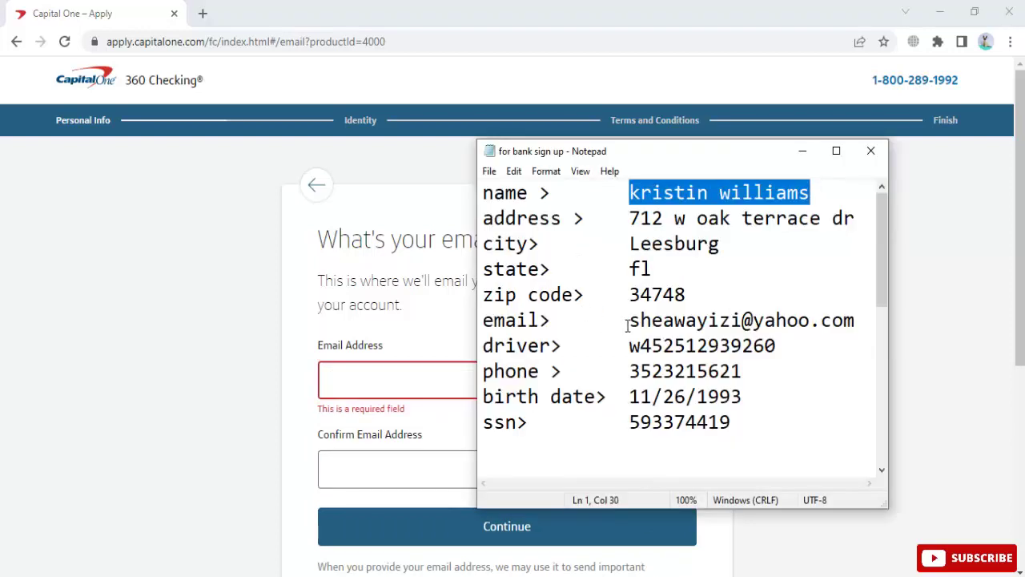
- Paste the email address from the notes into Email and Confirm Email, then continue
{"action": "left_click_drag", "start_coordinate": [628, 323], "coordinate": [859, 318]}
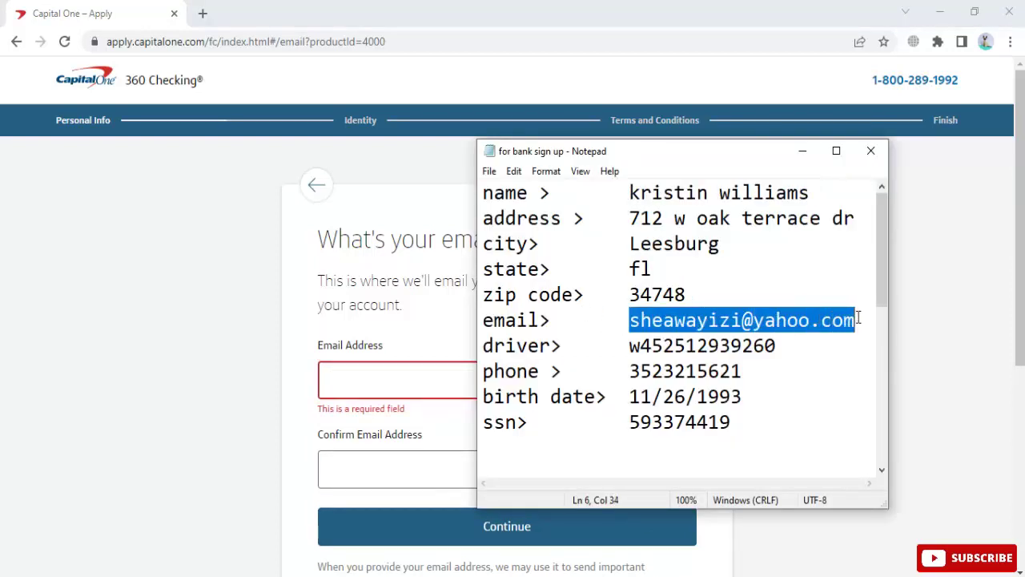
{"action": "left_click", "coordinate": [421, 367]}
{"action": "key", "text": "ctrl+v"}
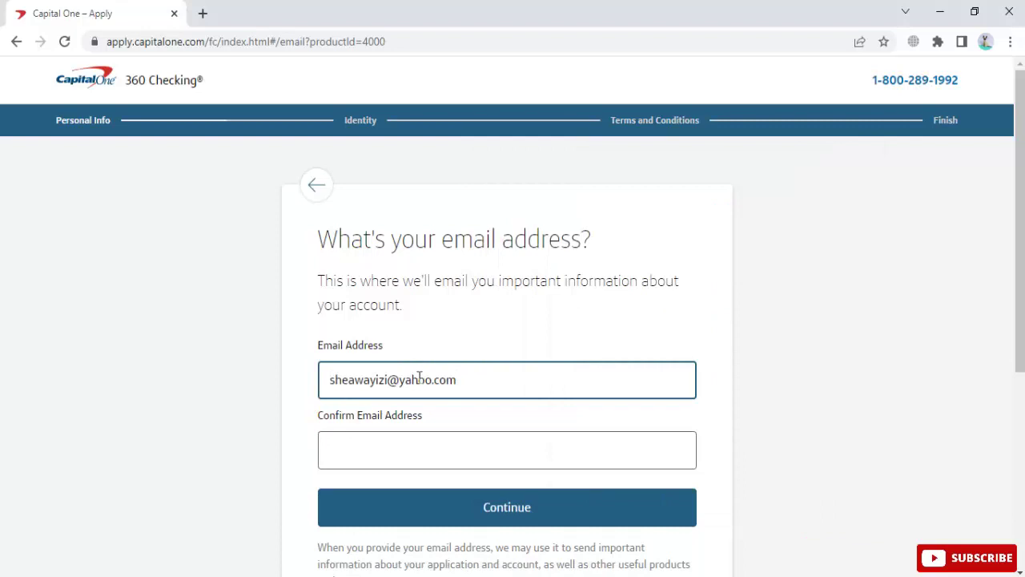
{"action": "left_click", "coordinate": [404, 453]}
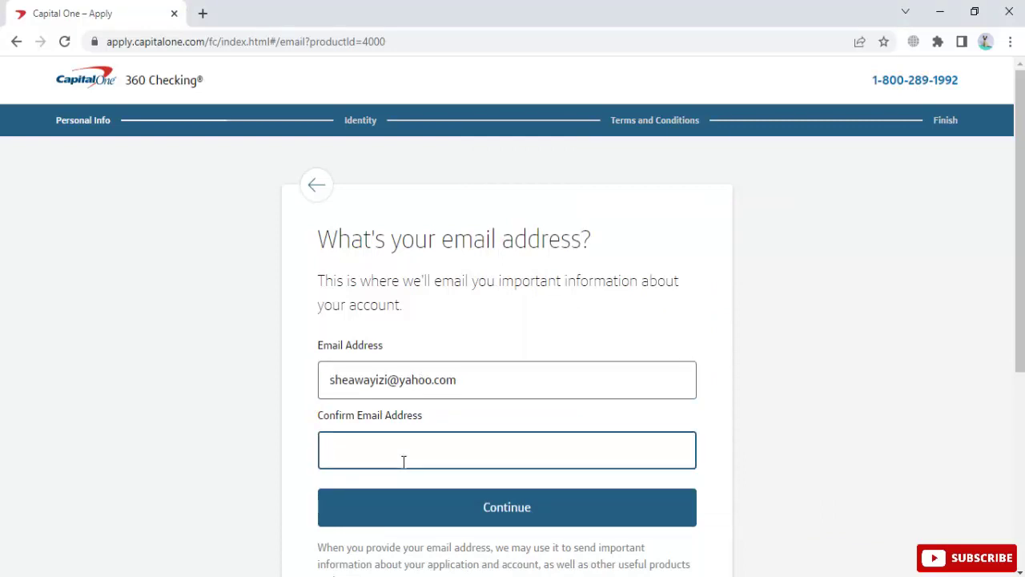
{"action": "key", "text": "ctrl+v"}
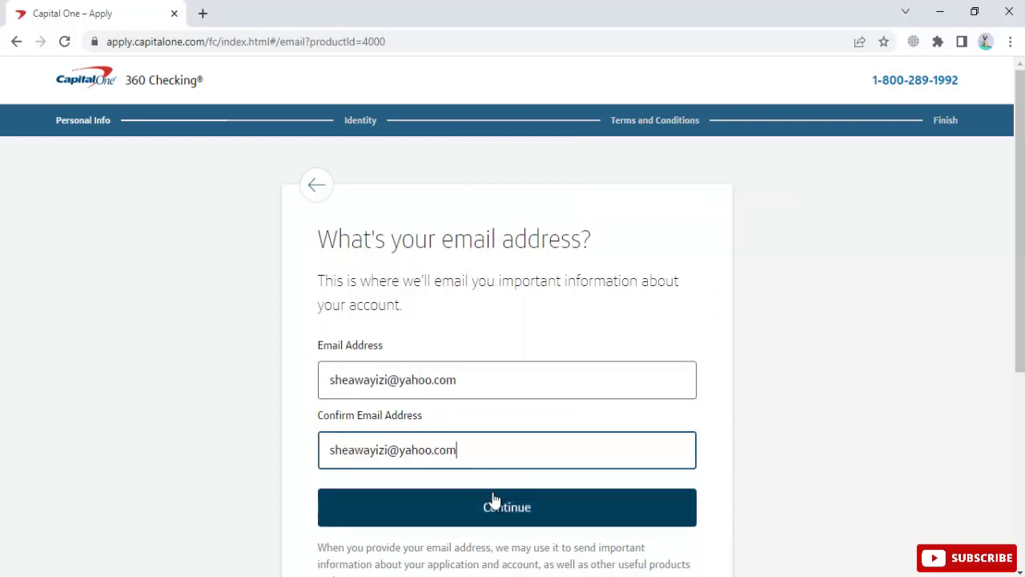
{"action": "left_click", "coordinate": [504, 518]}
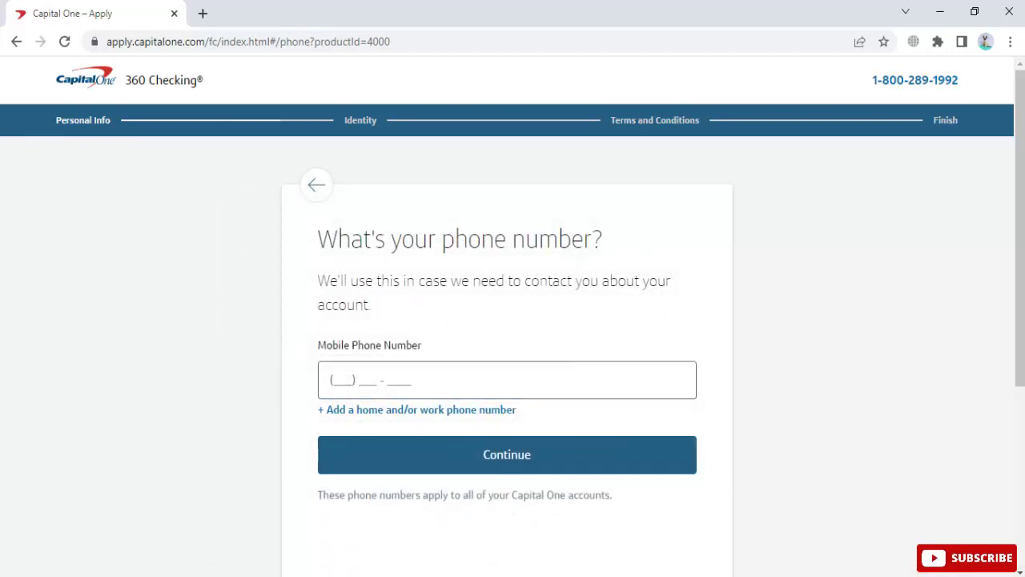
- Copy the phone number from the notes into the Mobile Phone Number field
{"action": "key", "text": "alt+Tab"}
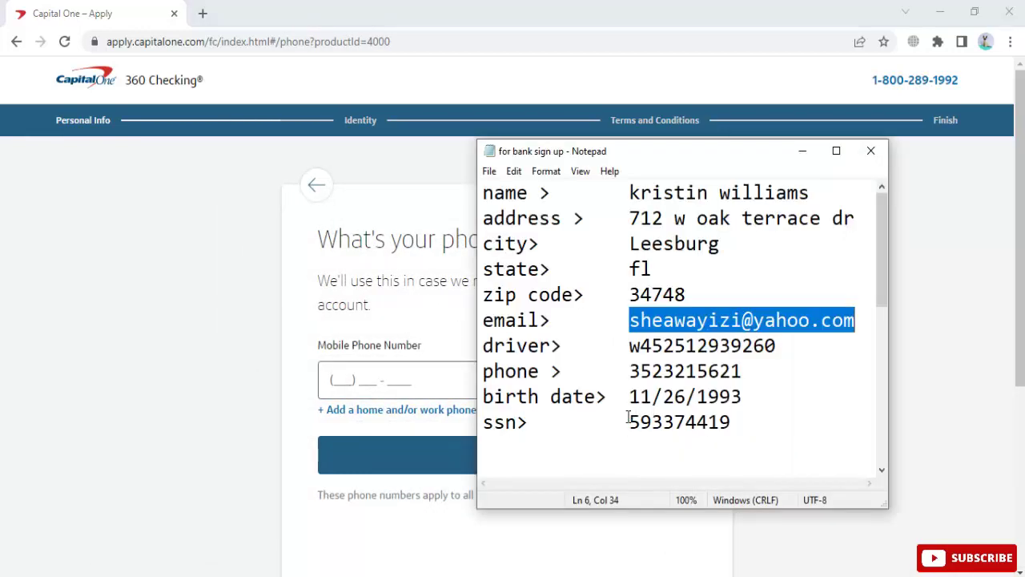
{"action": "left_click_drag", "start_coordinate": [631, 371], "coordinate": [773, 371]}
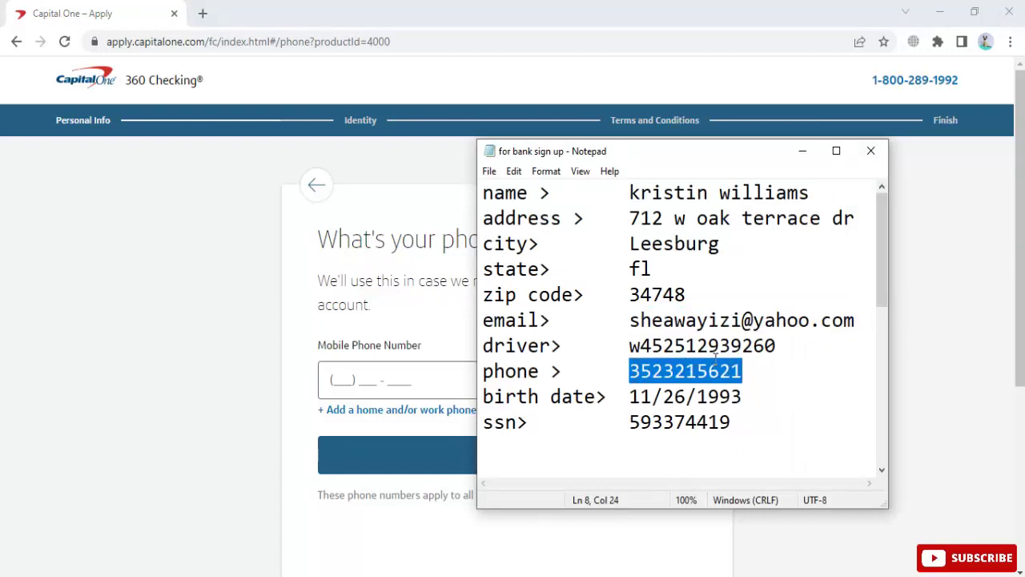
{"action": "key", "text": "ctrl+c"}
{"action": "left_click", "coordinate": [376, 379]}
{"action": "key", "text": "ctrl+v"}
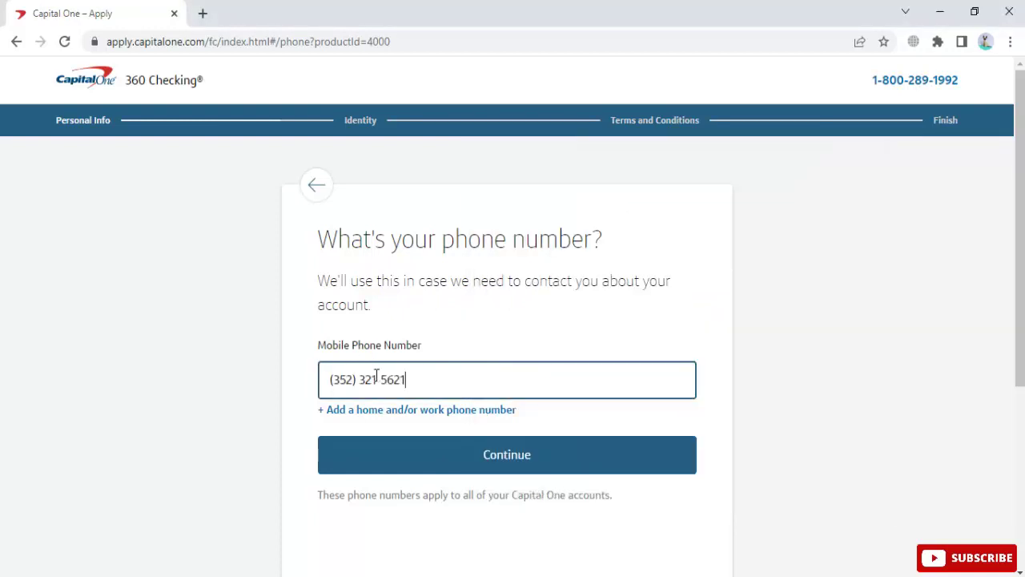
- Submit the phone number and fill in the residential street address from the notes
{"action": "left_click", "coordinate": [508, 458]}
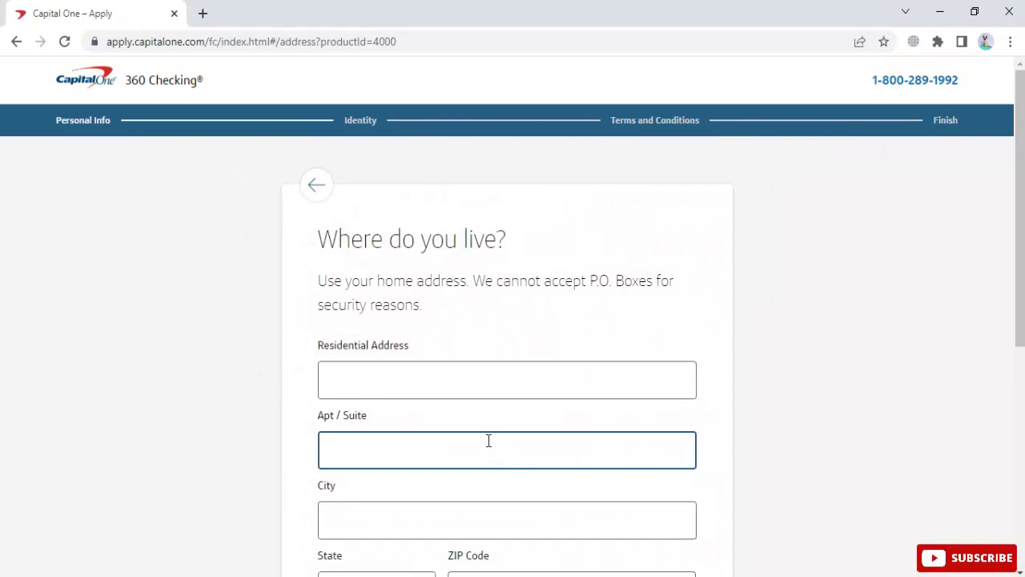
{"action": "scroll", "coordinate": [512, 299], "scroll_direction": "down", "scroll_amount": 1}
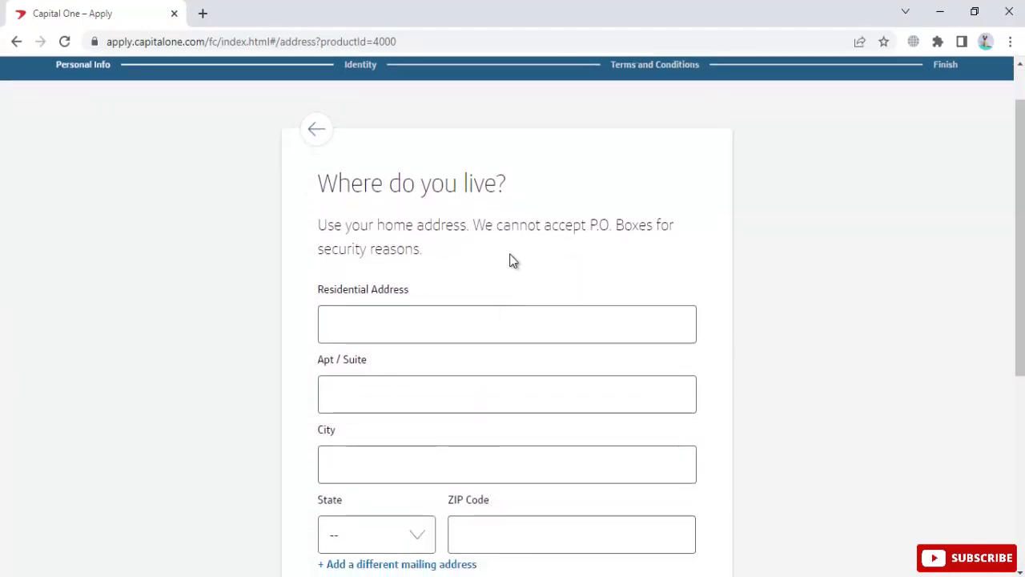
{"action": "scroll", "coordinate": [510, 258], "scroll_direction": "down", "scroll_amount": 1}
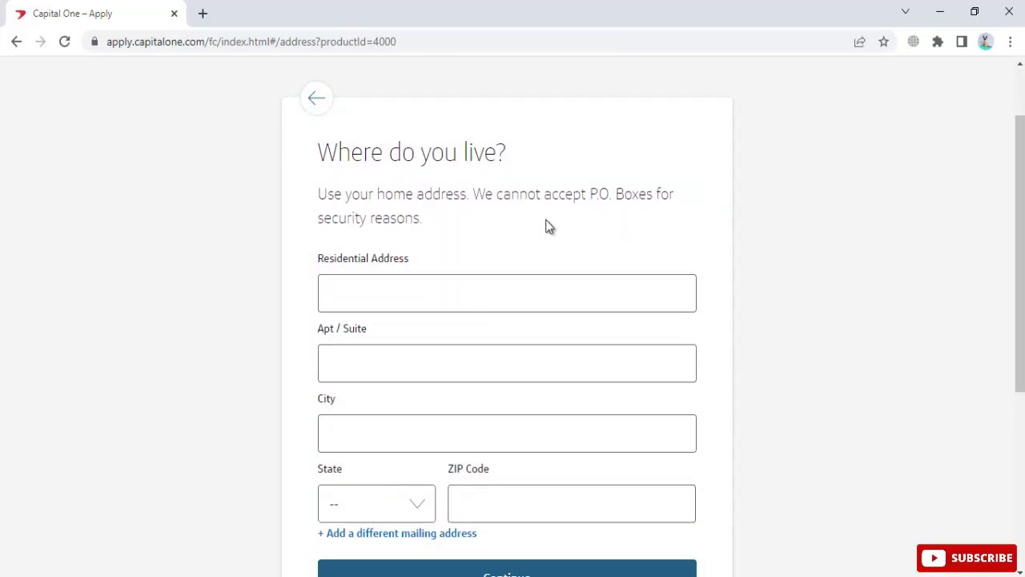
{"action": "left_click", "coordinate": [492, 291]}
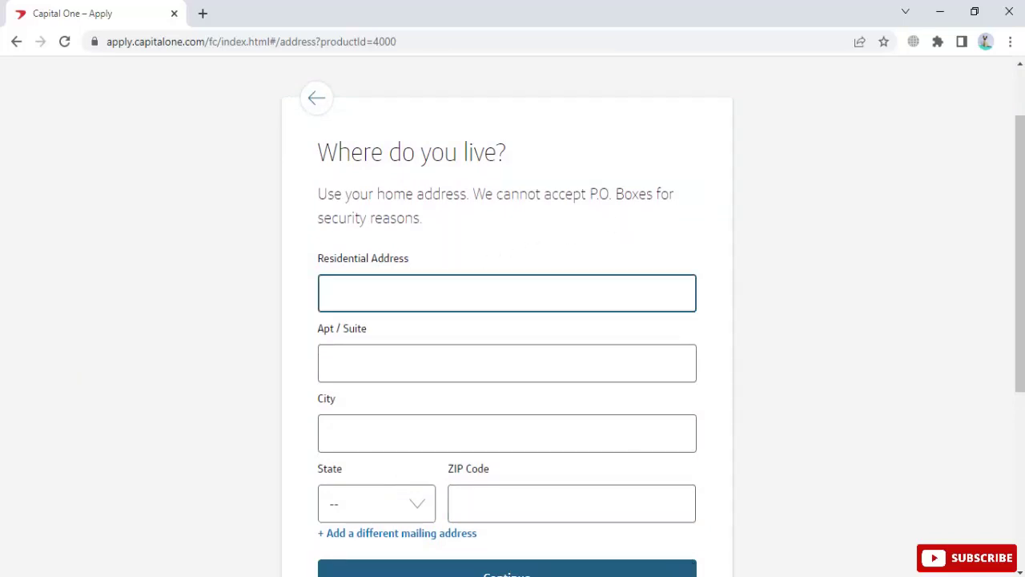
{"action": "key", "text": "alt+Tab"}
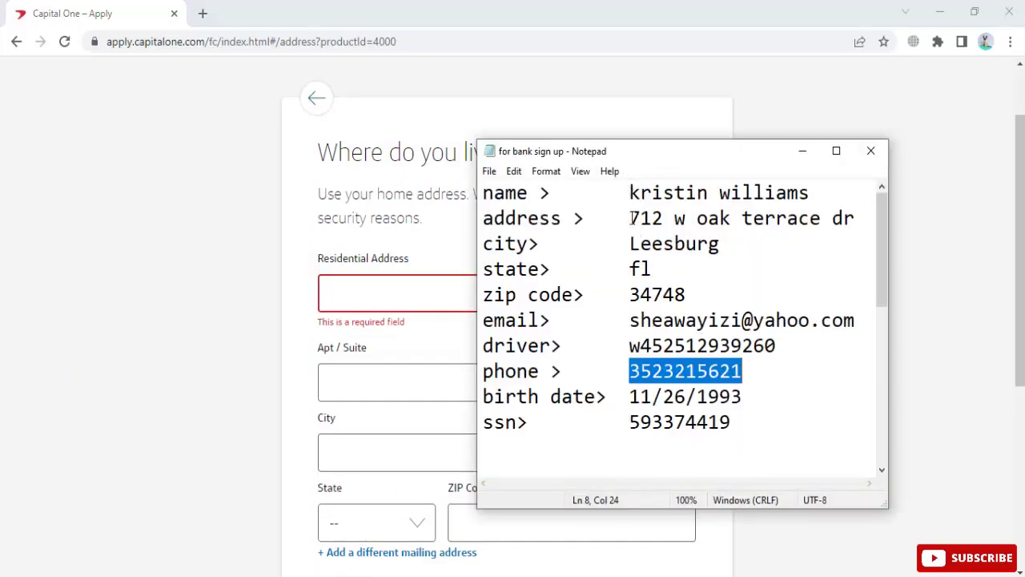
{"action": "left_click_drag", "start_coordinate": [630, 218], "coordinate": [856, 216]}
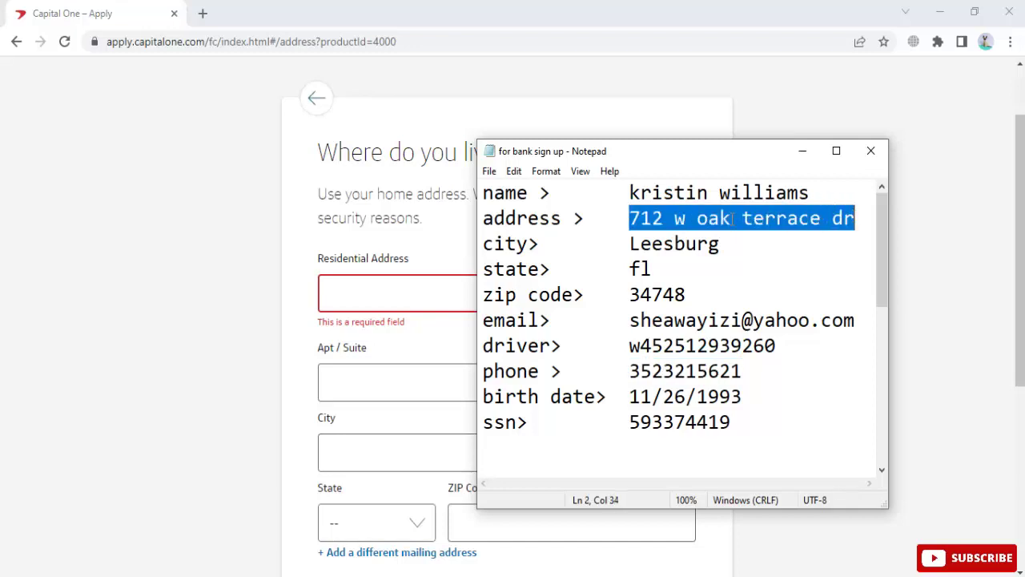
{"action": "key", "text": "ctrl+c"}
{"action": "left_click", "coordinate": [441, 293]}
{"action": "key", "text": "ctrl+v"}
{"action": "key", "text": "Tab"}
- Enter the city from the notes and choose the matching state from the State list
{"action": "left_click", "coordinate": [393, 430]}
{"action": "key", "text": "alt+Tab"}
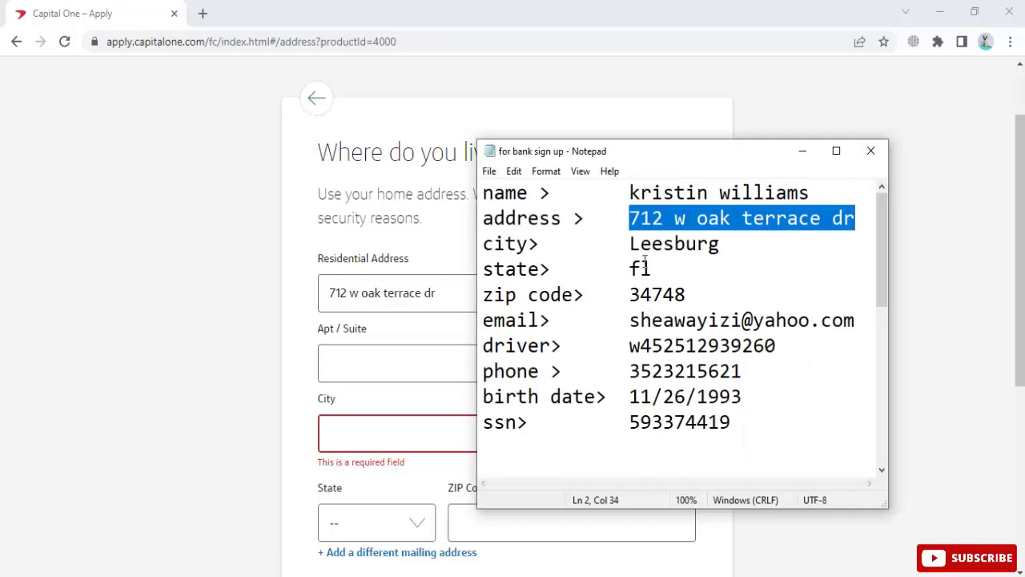
{"action": "double_click", "coordinate": [644, 250]}
{"action": "key", "text": "ctrl+c"}
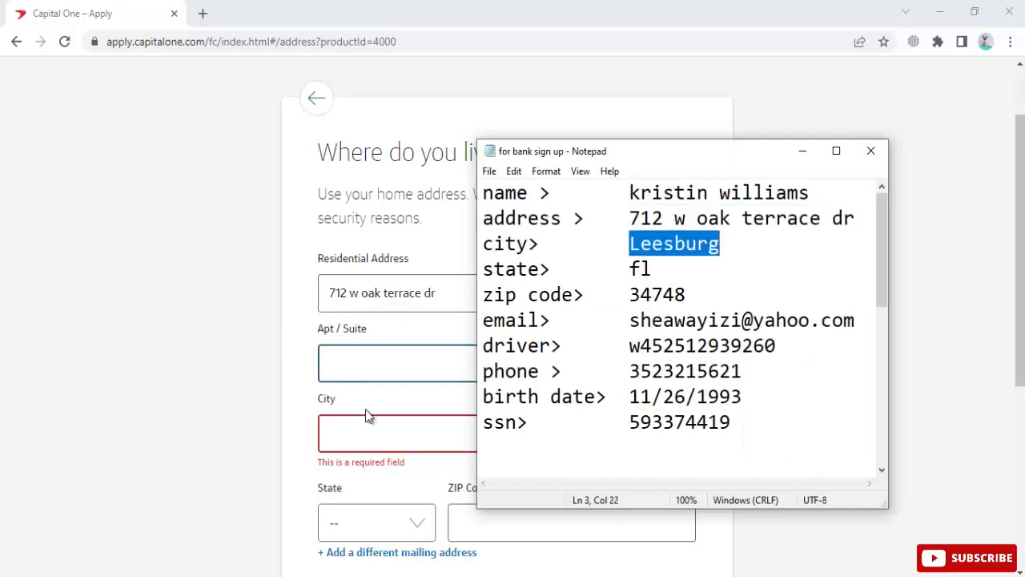
{"action": "left_click", "coordinate": [364, 428]}
{"action": "key", "text": "ctrl+v"}
{"action": "left_click", "coordinate": [350, 508]}
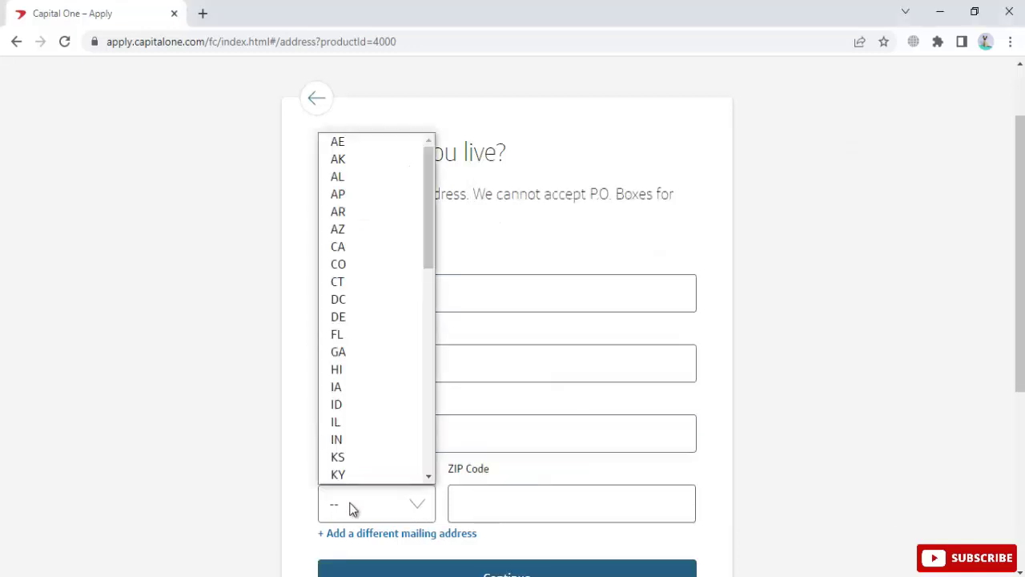
{"action": "key", "text": "f"}
{"action": "left_click", "coordinate": [350, 336]}
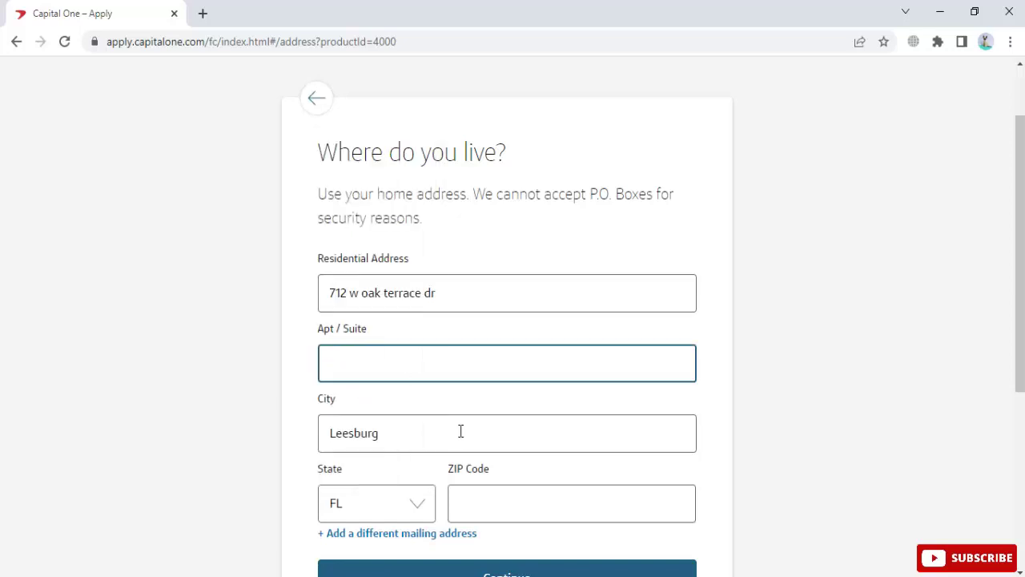
- Paste the ZIP code from the notes and submit the home address
{"action": "left_click", "coordinate": [580, 505]}
{"action": "key", "text": "alt+Tab"}
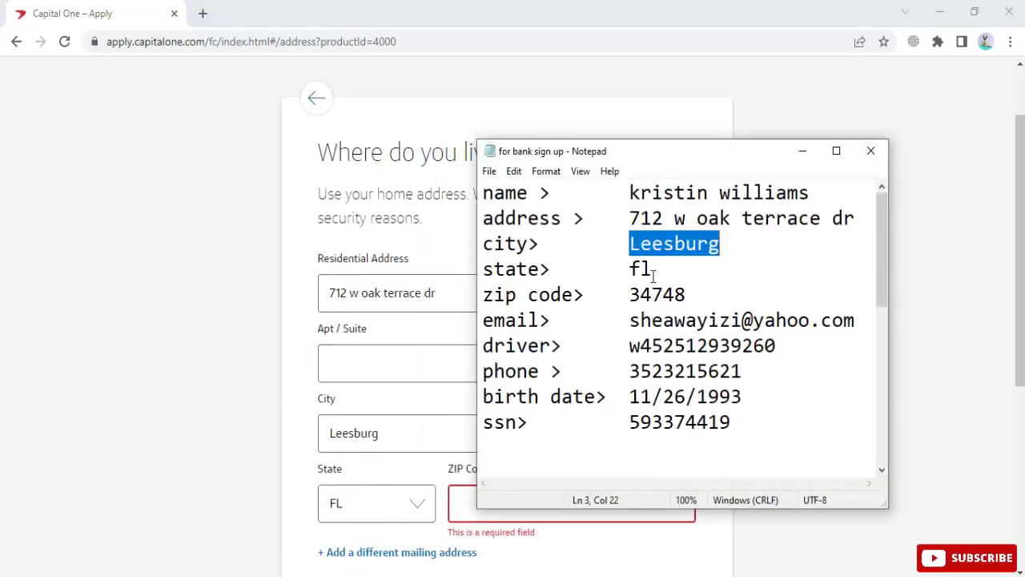
{"action": "double_click", "coordinate": [649, 295]}
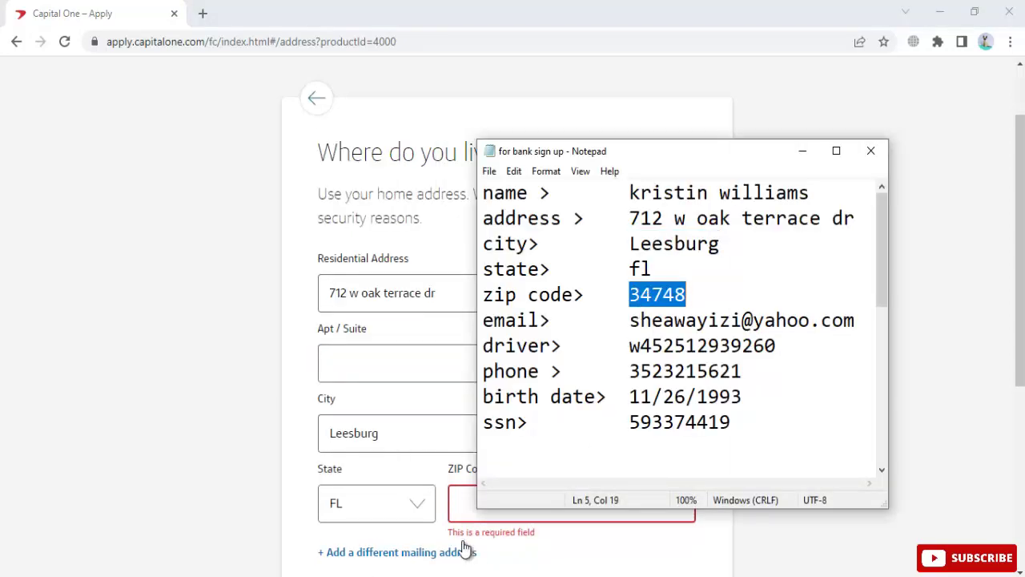
{"action": "left_click", "coordinate": [458, 505]}
{"action": "key", "text": "ctrl+v"}
{"action": "scroll", "coordinate": [458, 505], "scroll_direction": "down", "scroll_amount": 3}
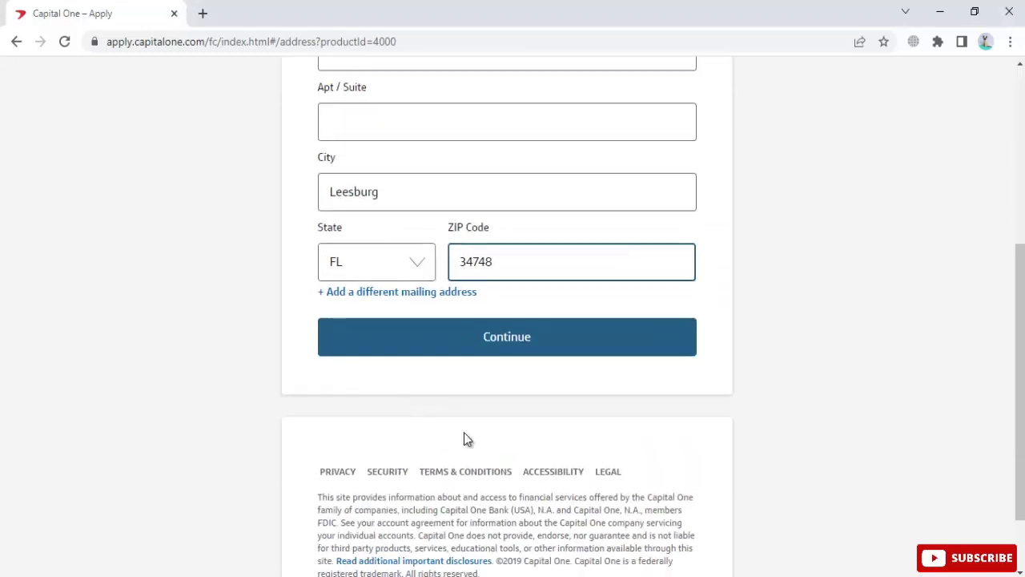
{"action": "left_click", "coordinate": [499, 337]}
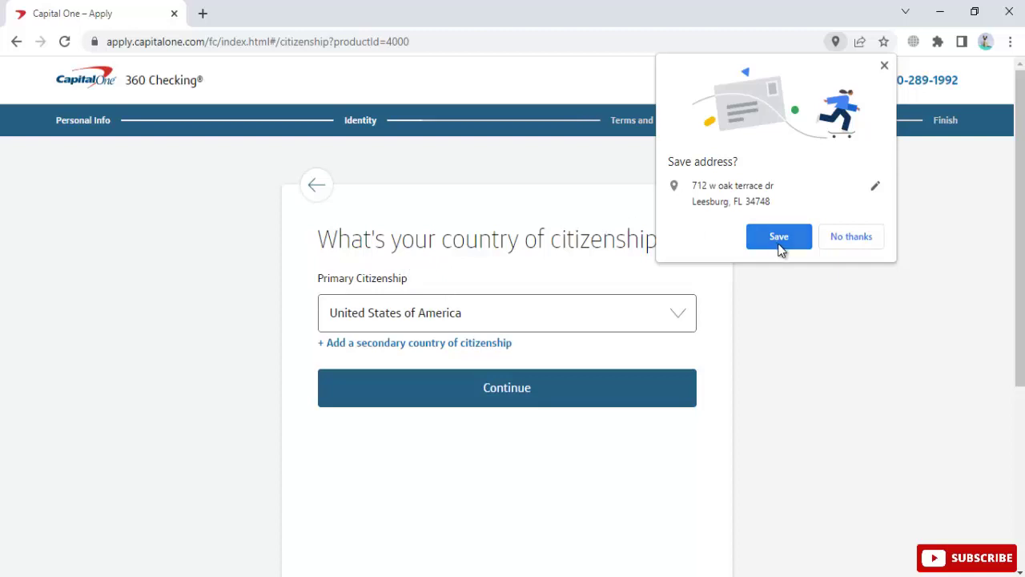
- Dismiss the browser's save-address prompt and keep United States of America as citizenship
{"action": "left_click", "coordinate": [884, 65]}
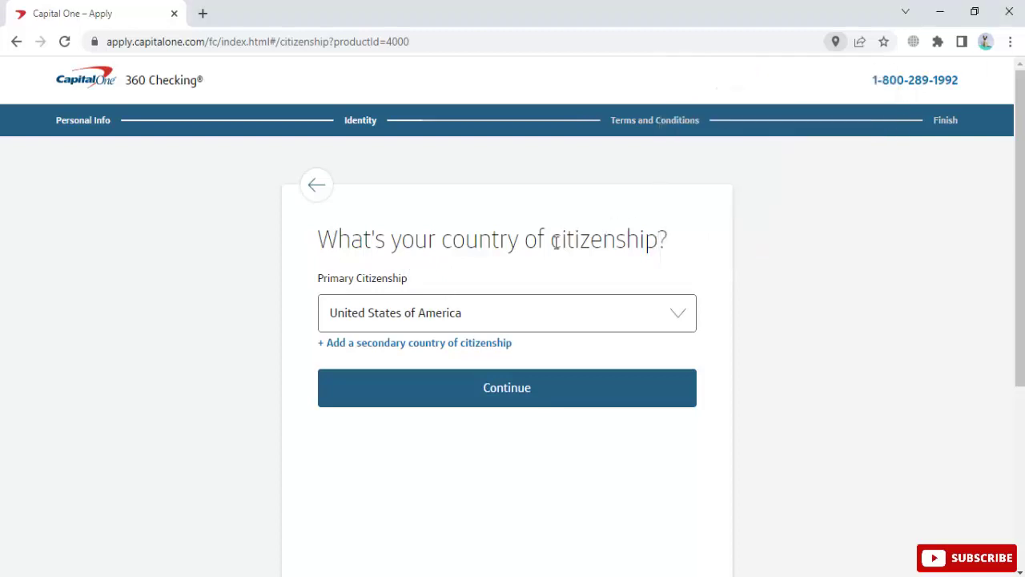
{"action": "left_click", "coordinate": [448, 319]}
{"action": "left_click", "coordinate": [448, 319]}
{"action": "left_click", "coordinate": [497, 391]}
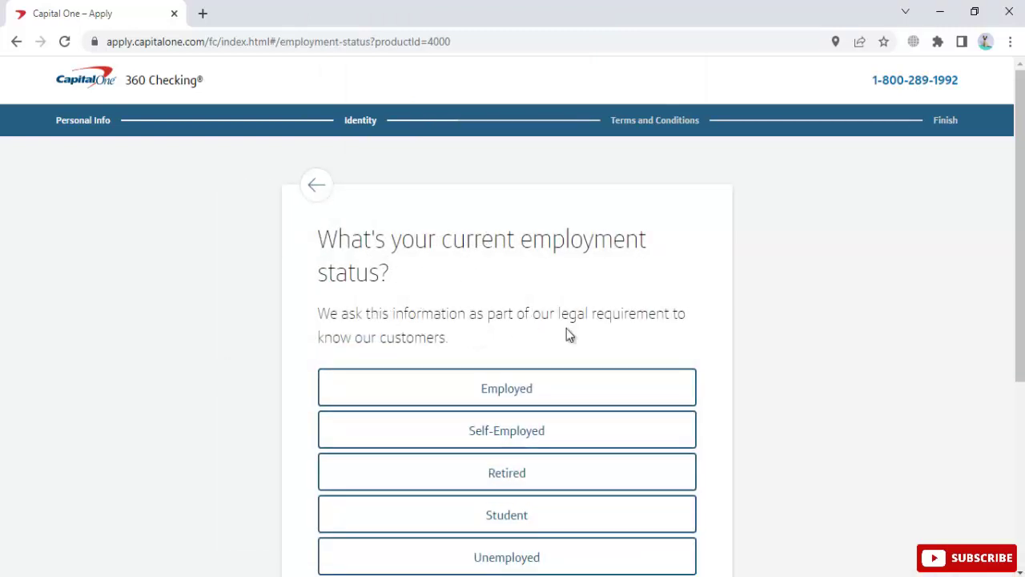
- Select Student as the employment status and answer the annual income question
{"action": "scroll", "coordinate": [529, 303], "scroll_direction": "down", "scroll_amount": 1}
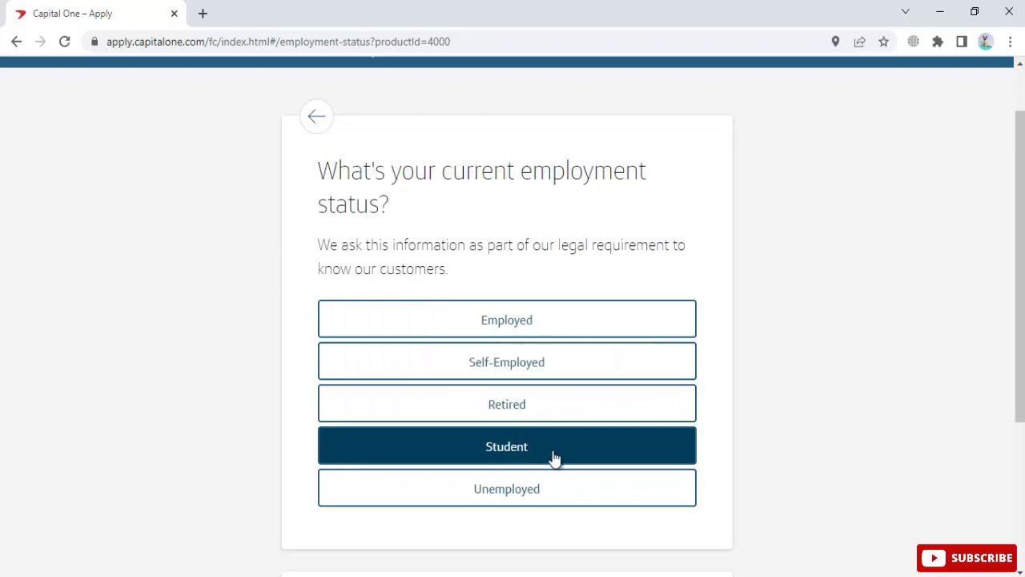
{"action": "left_click", "coordinate": [512, 488]}
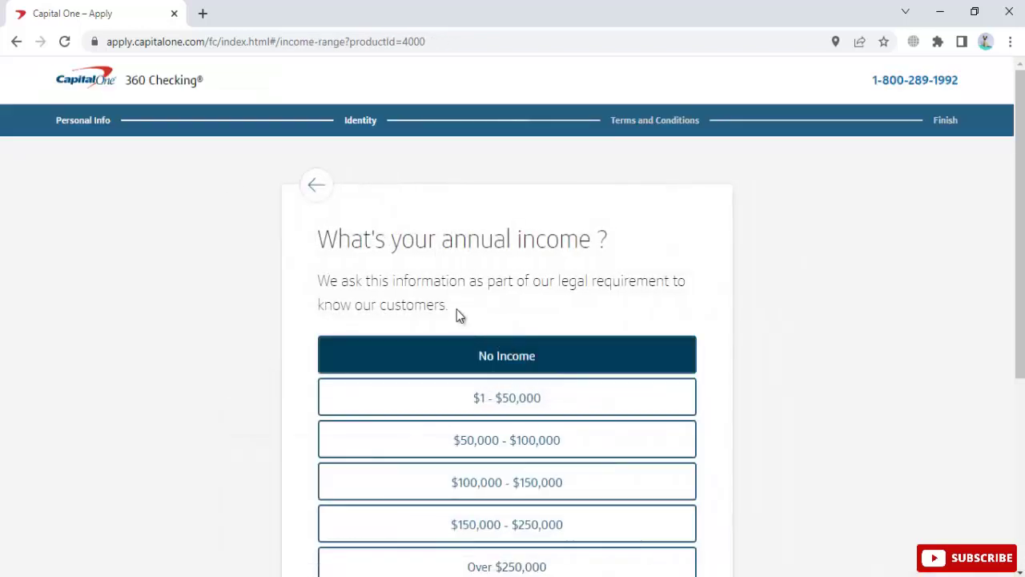
{"action": "scroll", "coordinate": [517, 270], "scroll_direction": "down", "scroll_amount": 1}
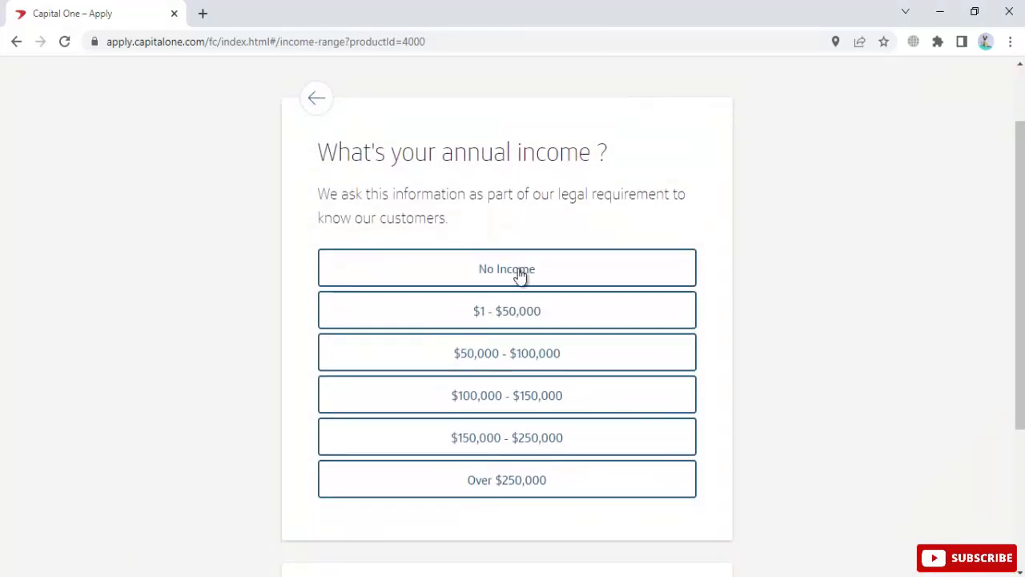
{"action": "left_click", "coordinate": [510, 319]}
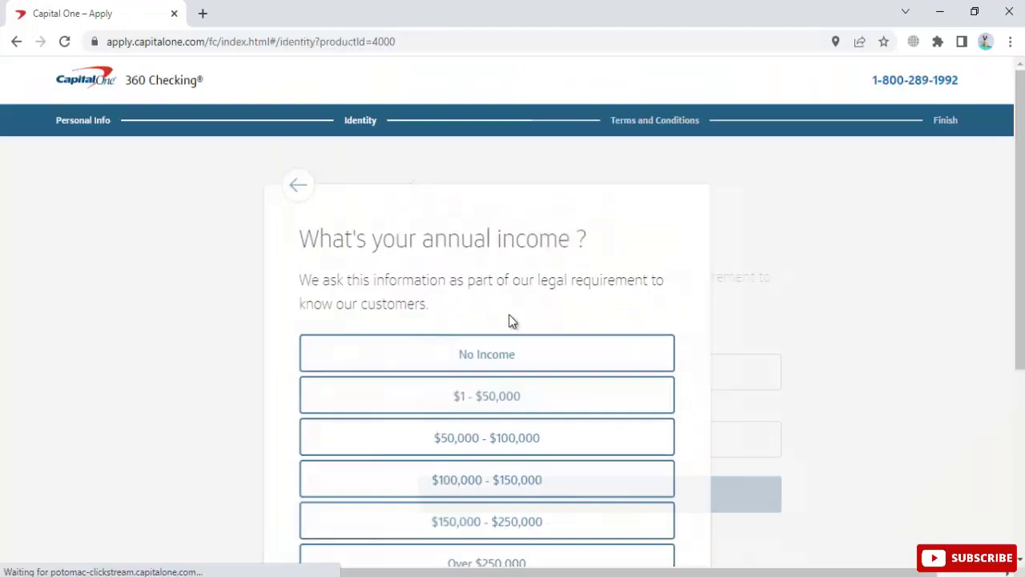
- Copy the birth date from the notes into the Birthday field
{"action": "scroll", "coordinate": [481, 312], "scroll_direction": "down", "scroll_amount": 1}
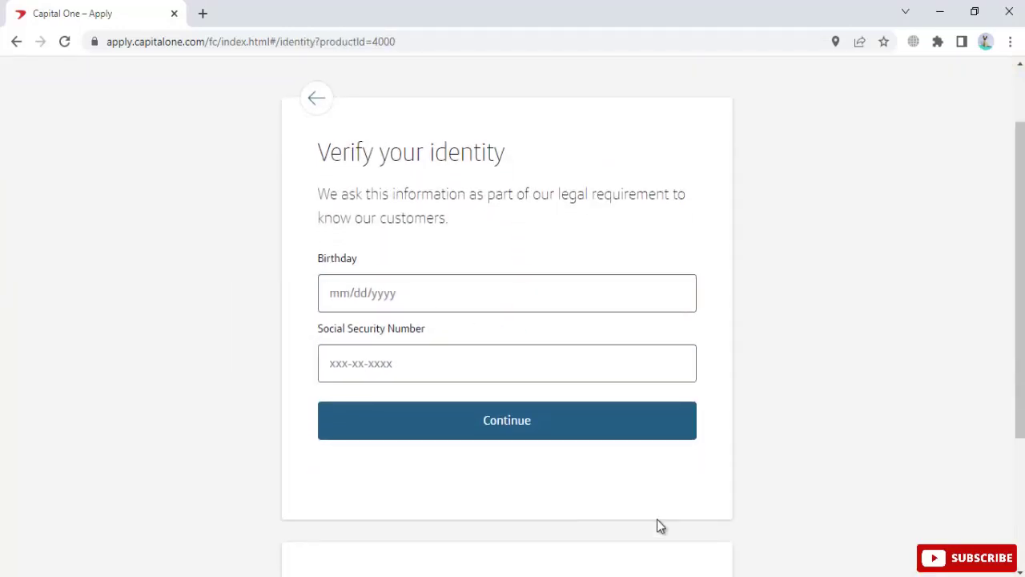
{"action": "left_click", "coordinate": [652, 572]}
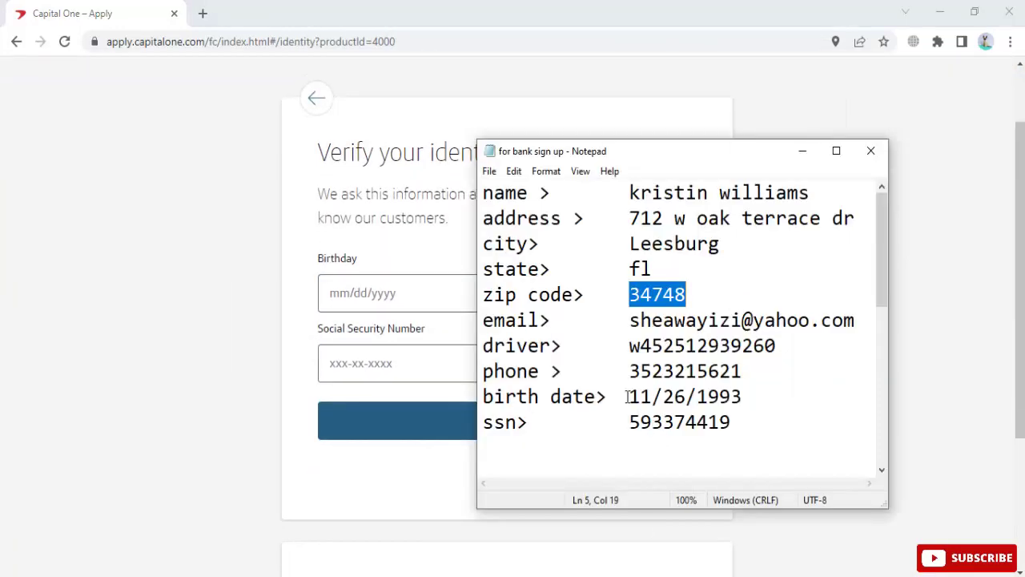
{"action": "left_click_drag", "start_coordinate": [629, 397], "coordinate": [743, 395]}
{"action": "key", "text": "ctrl+c"}
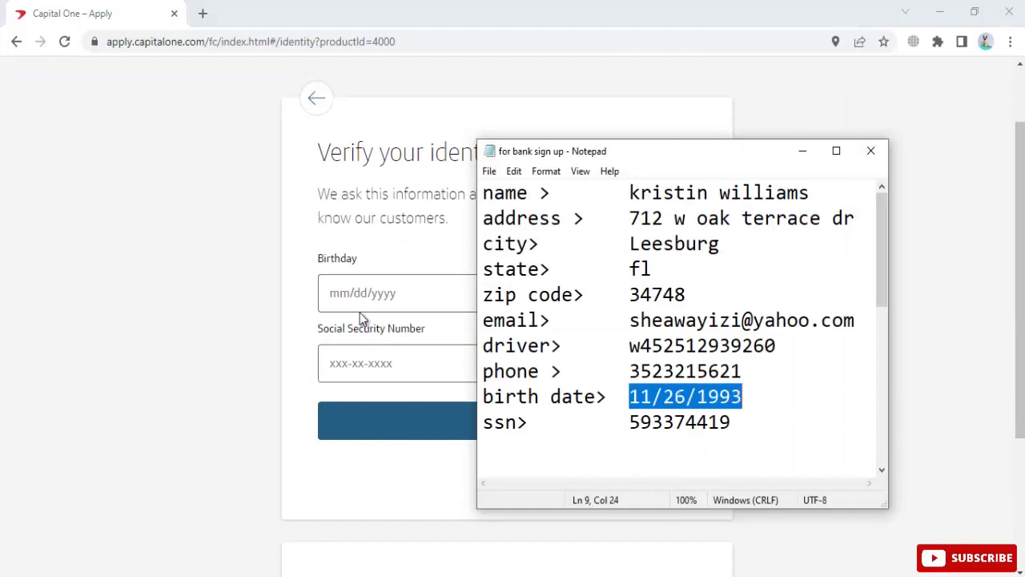
{"action": "left_click", "coordinate": [384, 293]}
{"action": "key", "text": "ctrl+v"}
- Copy the Social Security number from the notes into the Social Security Number field
{"action": "left_click", "coordinate": [392, 384]}
{"action": "key", "text": "alt+Tab"}
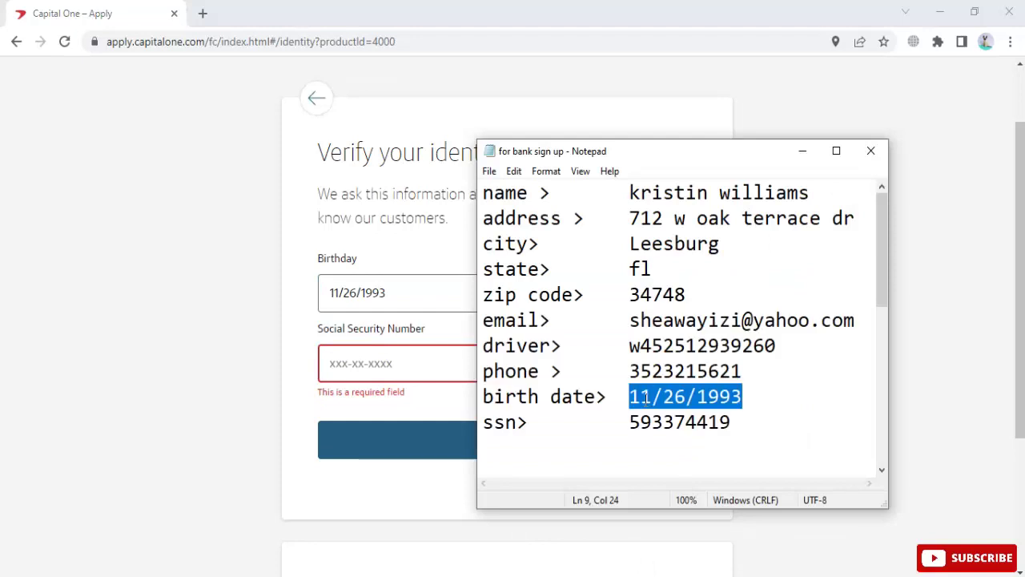
{"action": "mouse_move", "coordinate": [633, 422]}
{"action": "left_mouse_down"}
{"action": "mouse_move", "coordinate": [757, 398]}
{"action": "mouse_move", "coordinate": [737, 419]}
{"action": "mouse_move", "coordinate": [638, 433]}
{"action": "left_mouse_up"}
{"action": "key", "text": "ctrl+c"}
{"action": "left_click", "coordinate": [335, 365]}
{"action": "key", "text": "ctrl+v"}
{"action": "left_click_drag", "start_coordinate": [343, 364], "coordinate": [490, 399]}
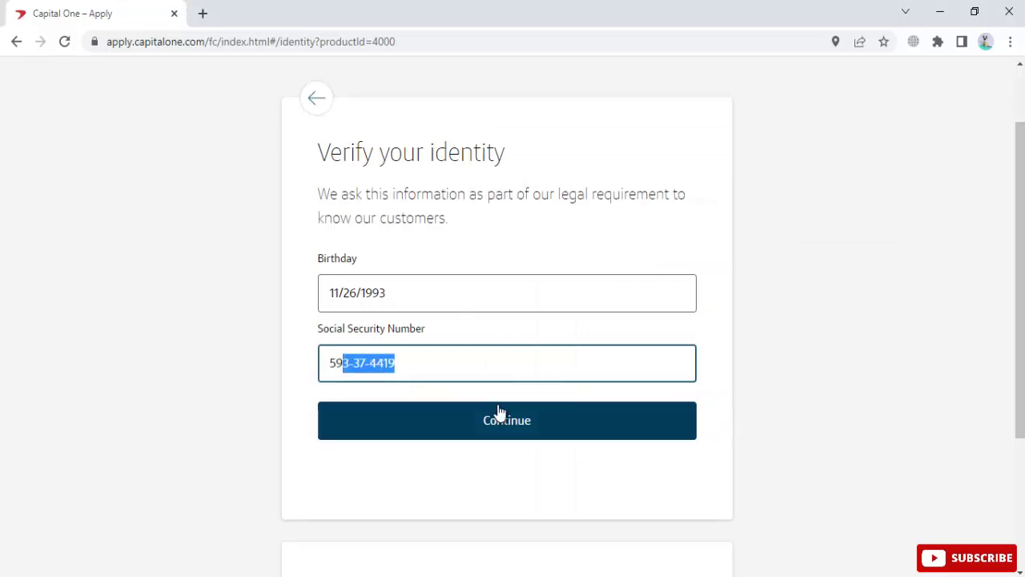
- Submit the identity details and tick 'I certify the following' to accept all terms
{"action": "left_click", "coordinate": [496, 414]}
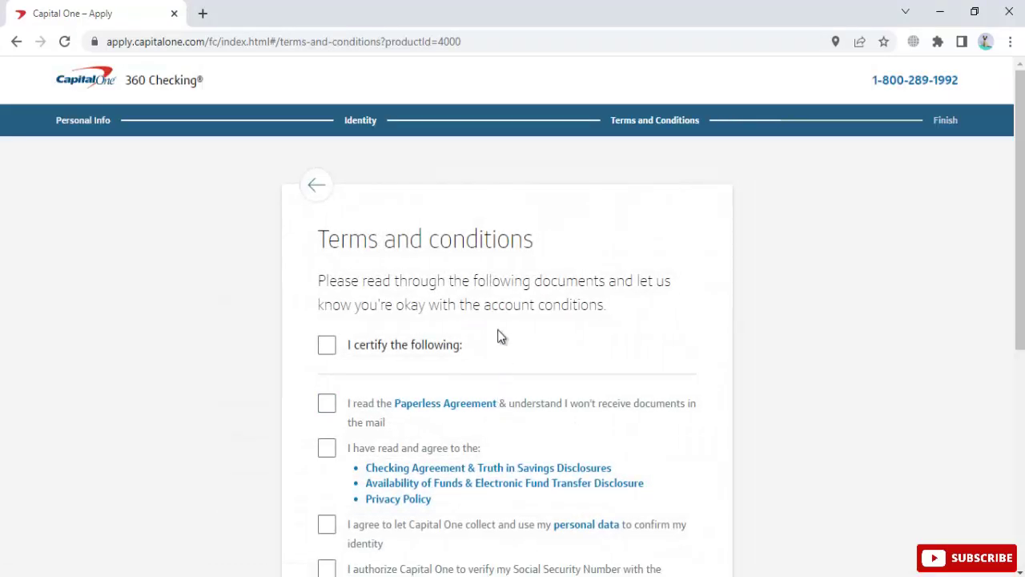
{"action": "scroll", "coordinate": [513, 289], "scroll_direction": "down", "scroll_amount": 1}
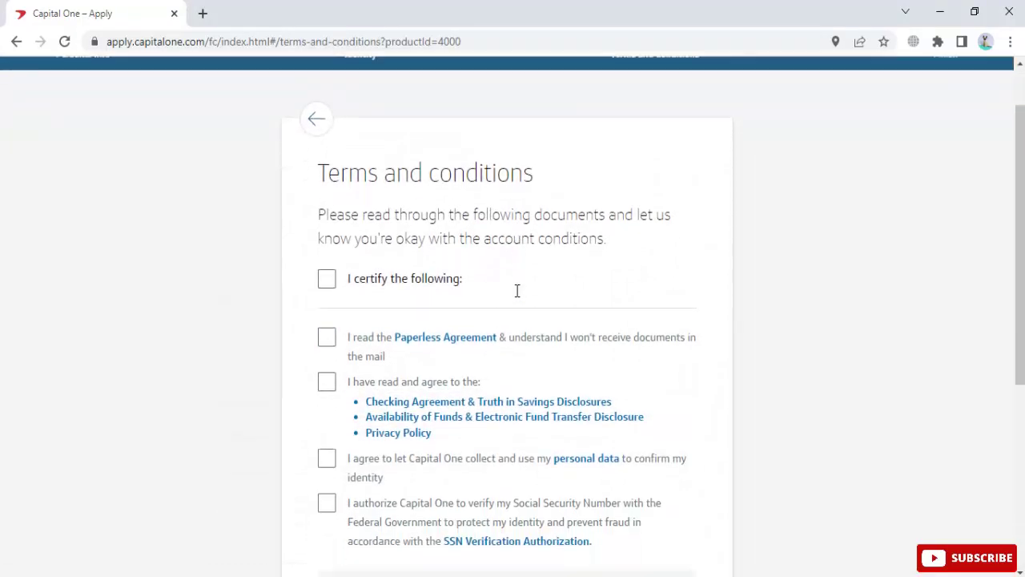
{"action": "left_click", "coordinate": [362, 279]}
{"action": "scroll", "coordinate": [365, 253], "scroll_direction": "down", "scroll_amount": 1}
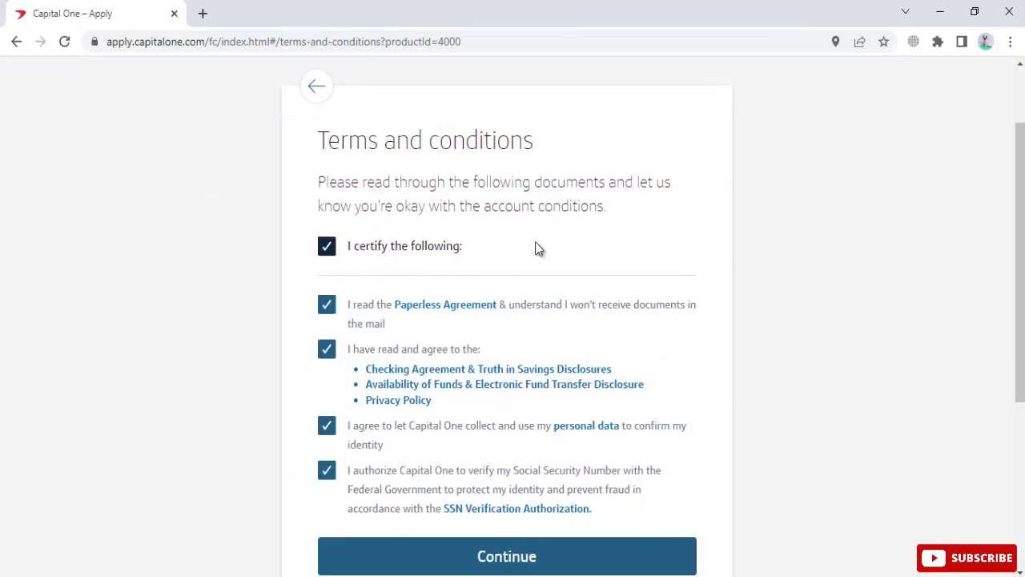
{"action": "scroll", "coordinate": [536, 244], "scroll_direction": "down", "scroll_amount": 2}
{"action": "scroll", "coordinate": [538, 280], "scroll_direction": "up", "scroll_amount": 3}
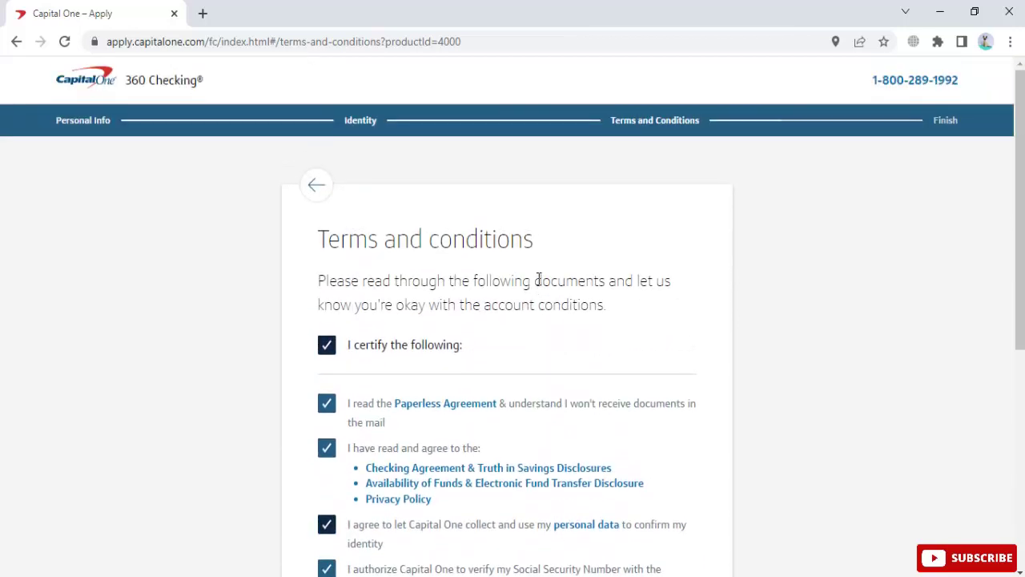
{"action": "scroll", "coordinate": [511, 288], "scroll_direction": "down", "scroll_amount": 5}
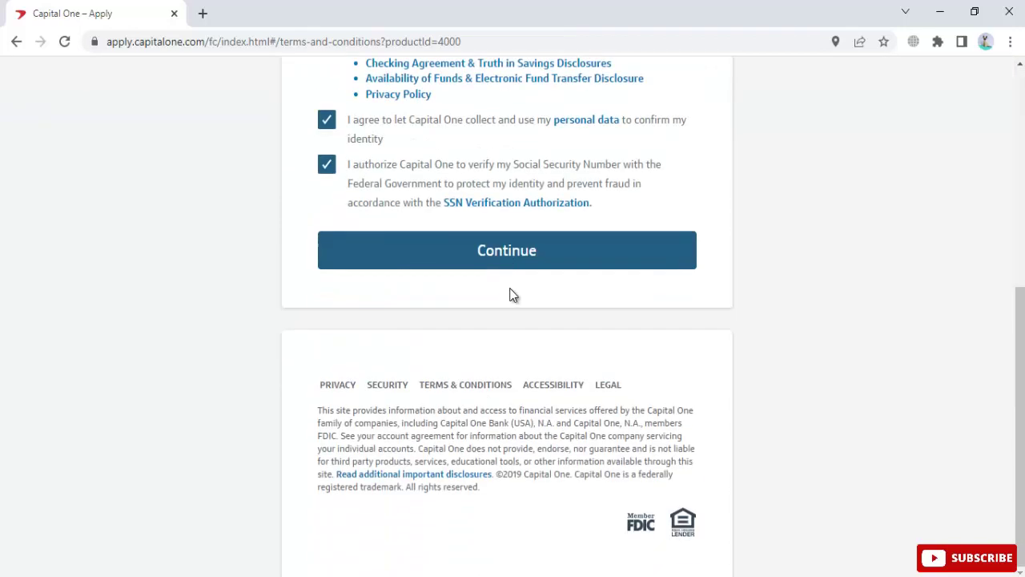
- Choose 'only contact me through non-automated means', confirm it, and continue to tax certification
{"action": "left_click", "coordinate": [489, 261]}
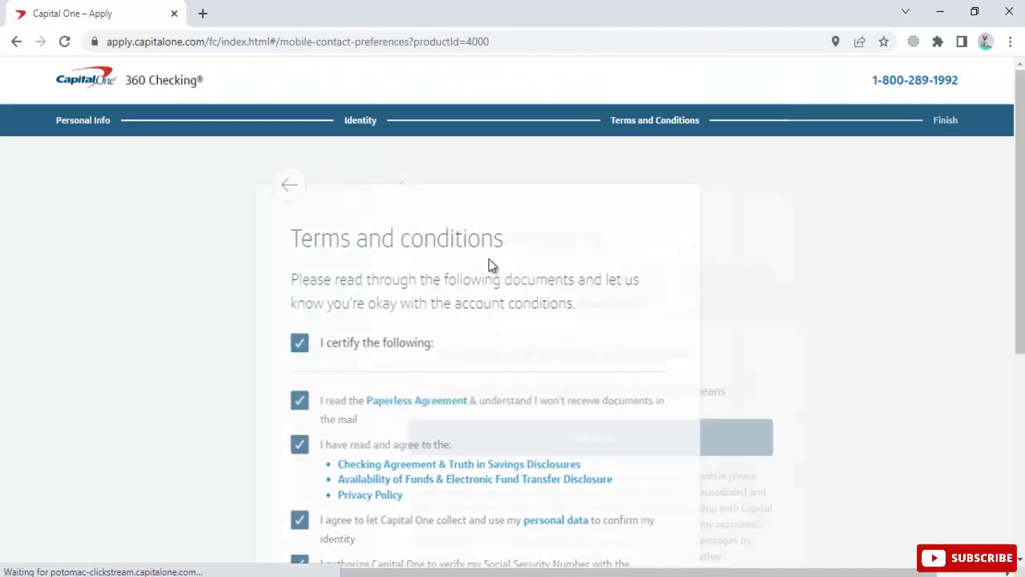
{"action": "scroll", "coordinate": [491, 264], "scroll_direction": "down", "scroll_amount": 2}
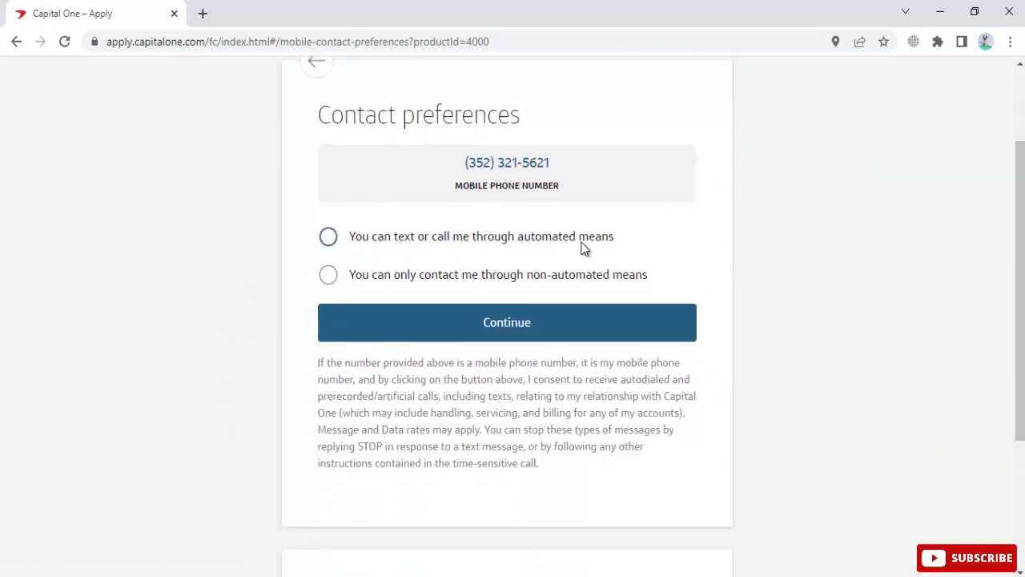
{"action": "left_click", "coordinate": [508, 322]}
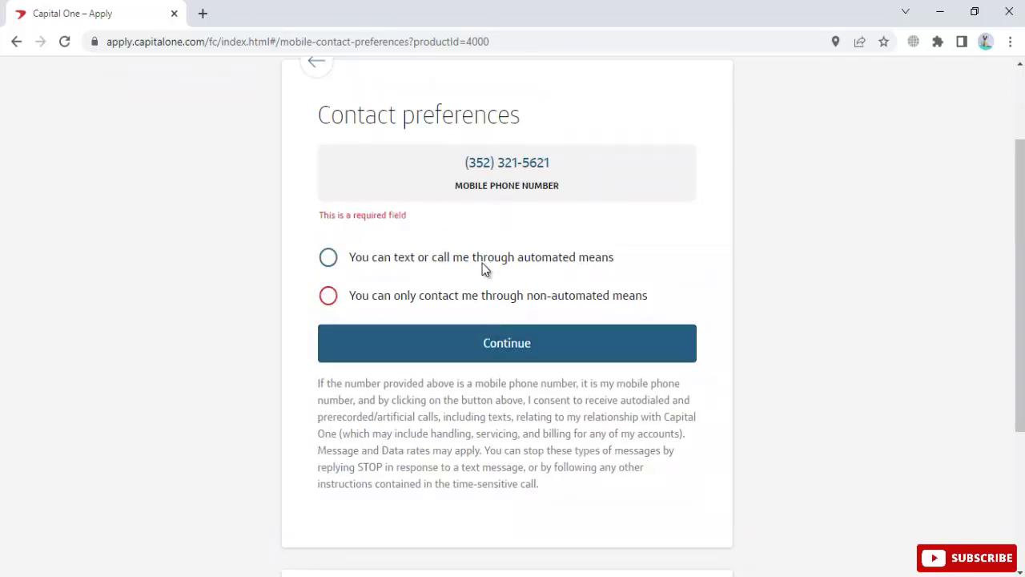
{"action": "left_click", "coordinate": [390, 302]}
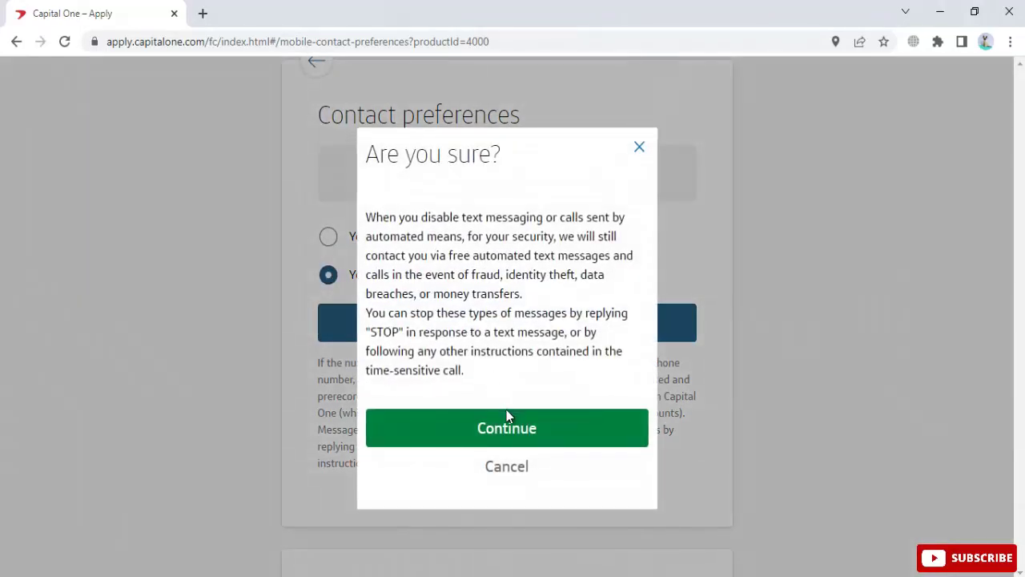
{"action": "left_click", "coordinate": [508, 422]}
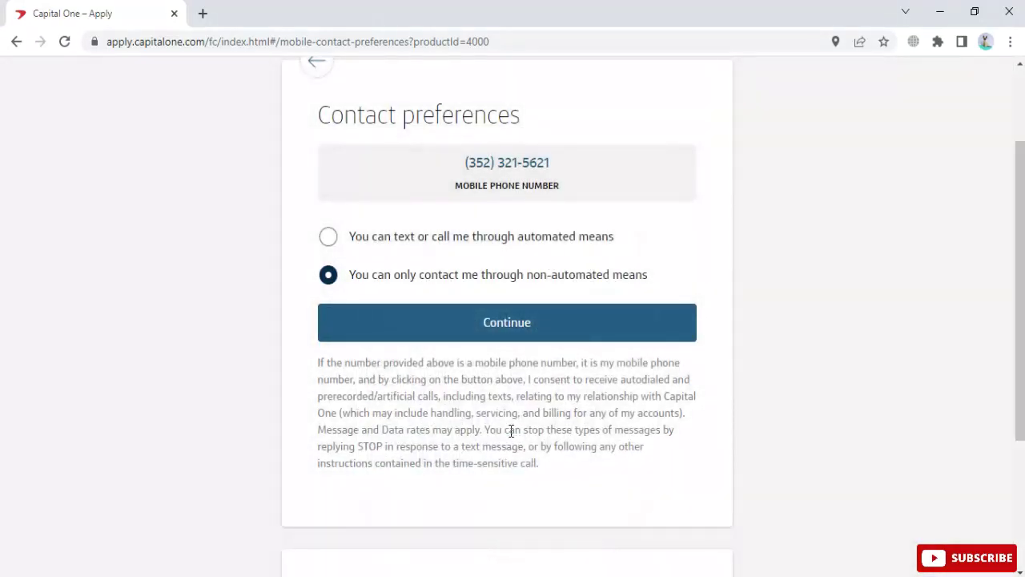
{"action": "left_click", "coordinate": [496, 339]}
- Tick the tax certification checkbox at the bottom and continue to the review page
{"action": "scroll", "coordinate": [491, 336], "scroll_direction": "down", "scroll_amount": 1}
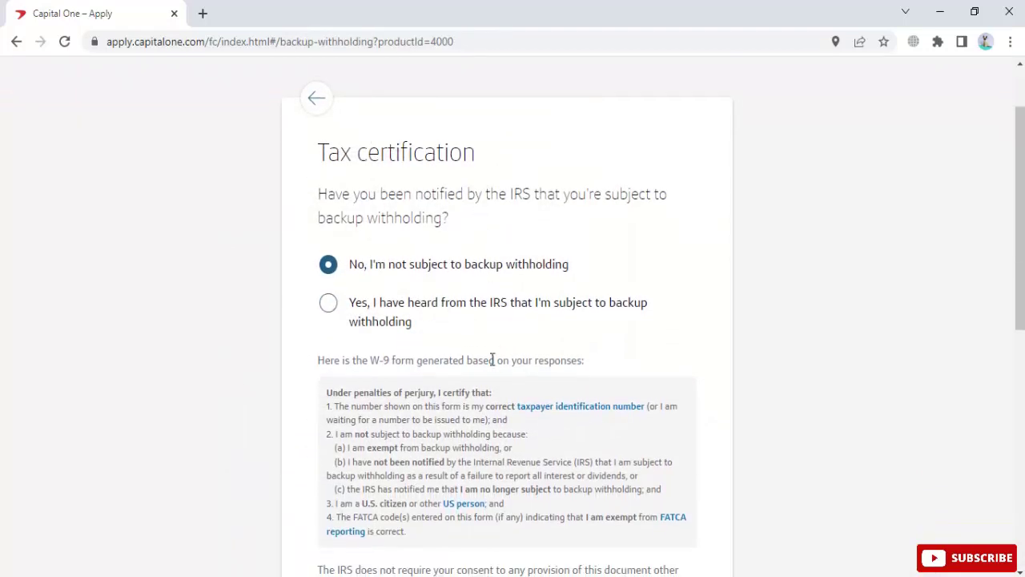
{"action": "scroll", "coordinate": [393, 265], "scroll_direction": "down", "scroll_amount": 1}
{"action": "scroll", "coordinate": [554, 334], "scroll_direction": "down", "scroll_amount": 4}
{"action": "left_click", "coordinate": [328, 251]}
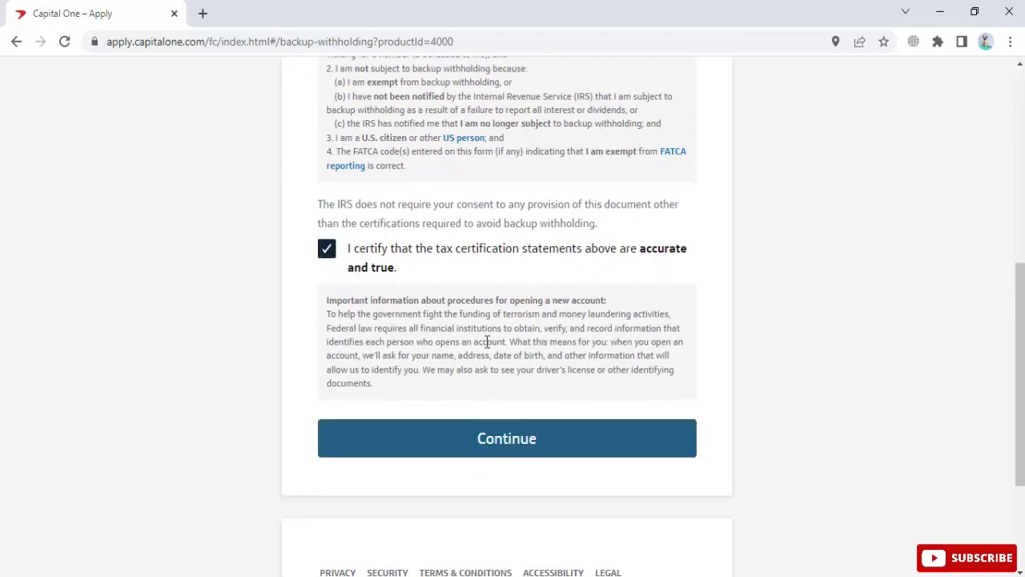
{"action": "left_click", "coordinate": [524, 440]}
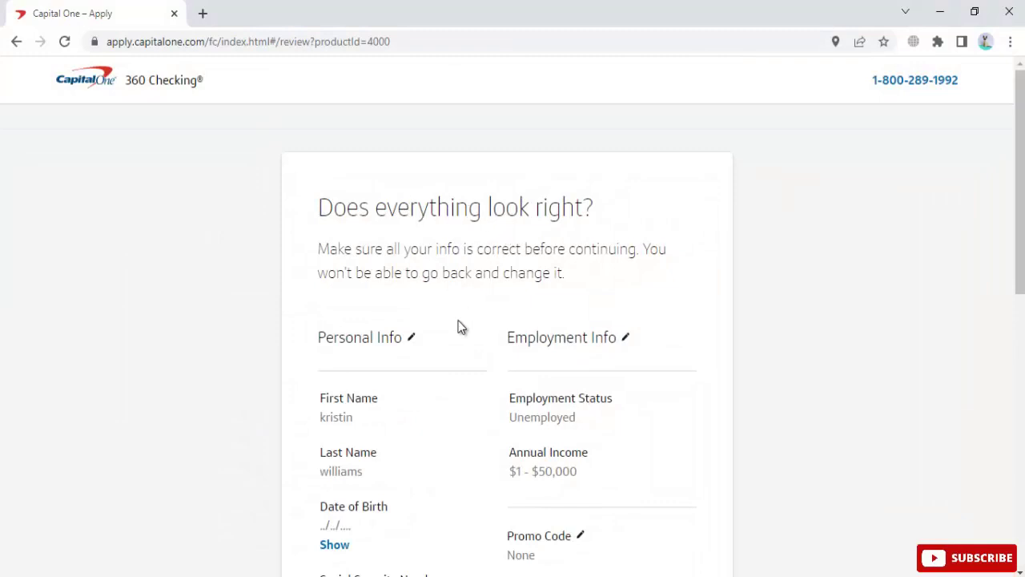
- Check the review page against the notes, then submit with 'Open my account'
{"action": "scroll", "coordinate": [458, 325], "scroll_direction": "down", "scroll_amount": 2}
{"action": "scroll", "coordinate": [496, 345], "scroll_direction": "down", "scroll_amount": 4}
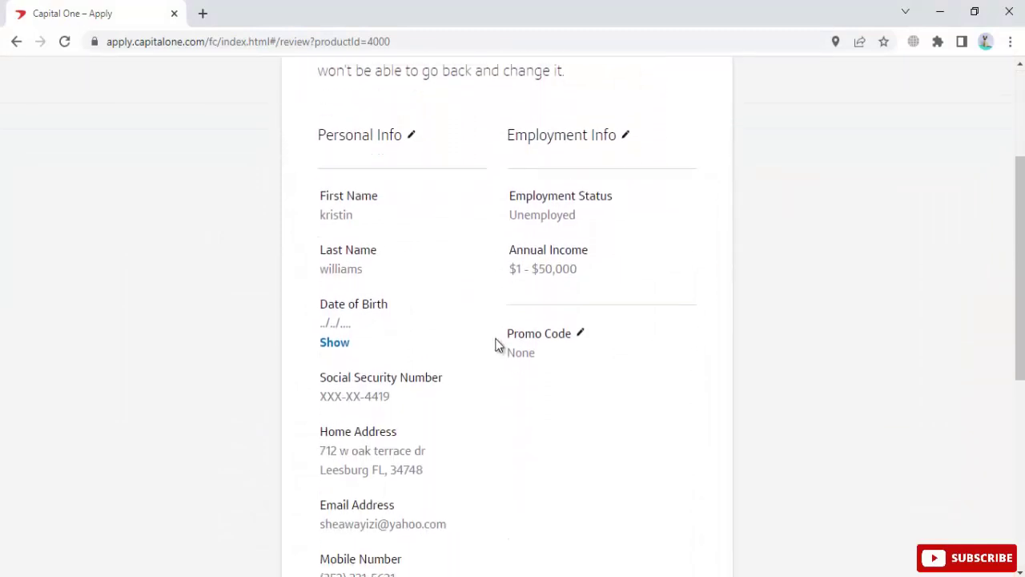
{"action": "scroll", "coordinate": [496, 345], "scroll_direction": "down", "scroll_amount": 2}
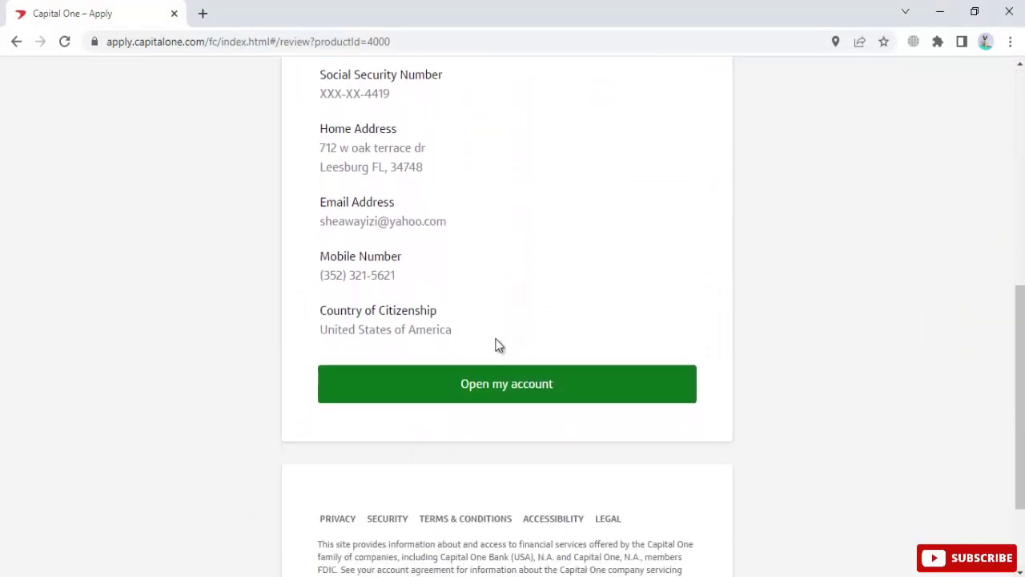
{"action": "scroll", "coordinate": [496, 345], "scroll_direction": "up", "scroll_amount": 6}
{"action": "scroll", "coordinate": [496, 345], "scroll_direction": "down", "scroll_amount": 8}
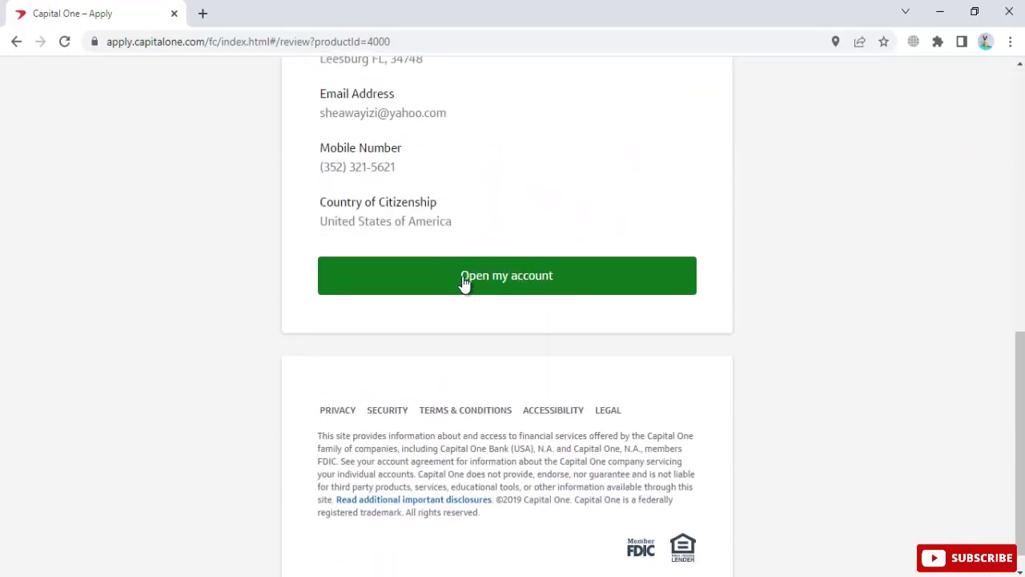
{"action": "key", "text": "alt+Tab"}
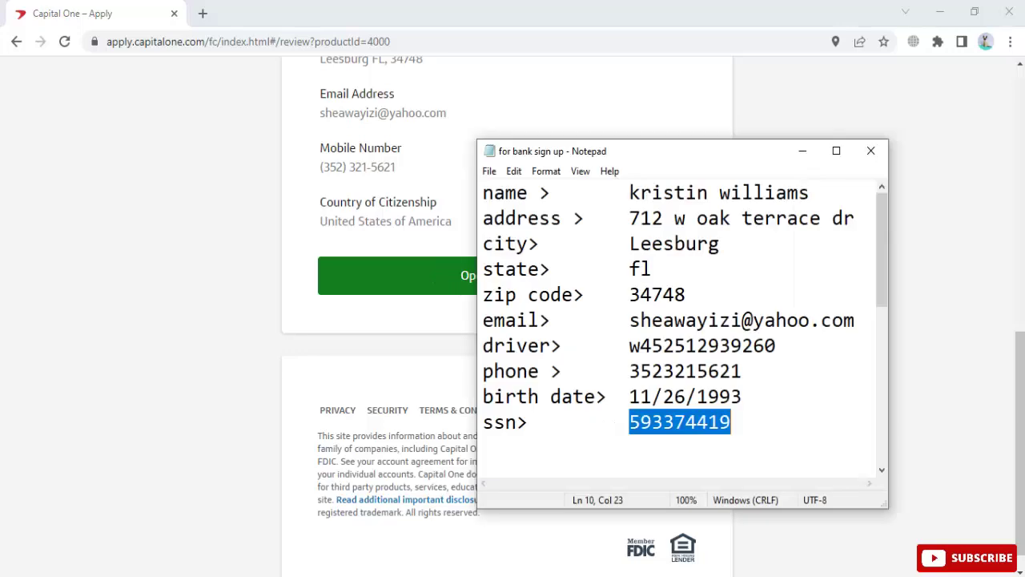
{"action": "key", "text": "alt+Tab"}
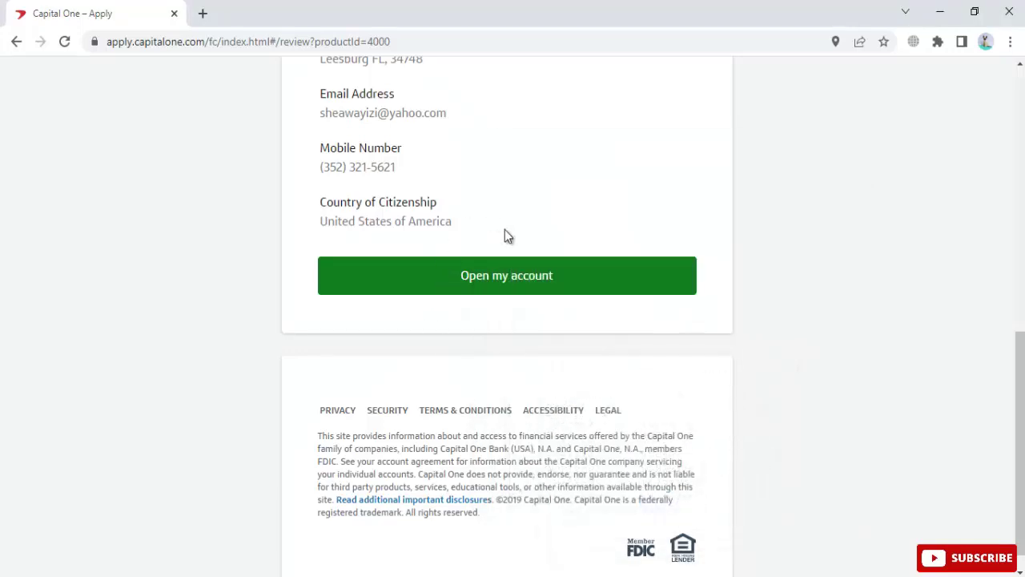
{"action": "scroll", "coordinate": [505, 232], "scroll_direction": "up", "scroll_amount": 7}
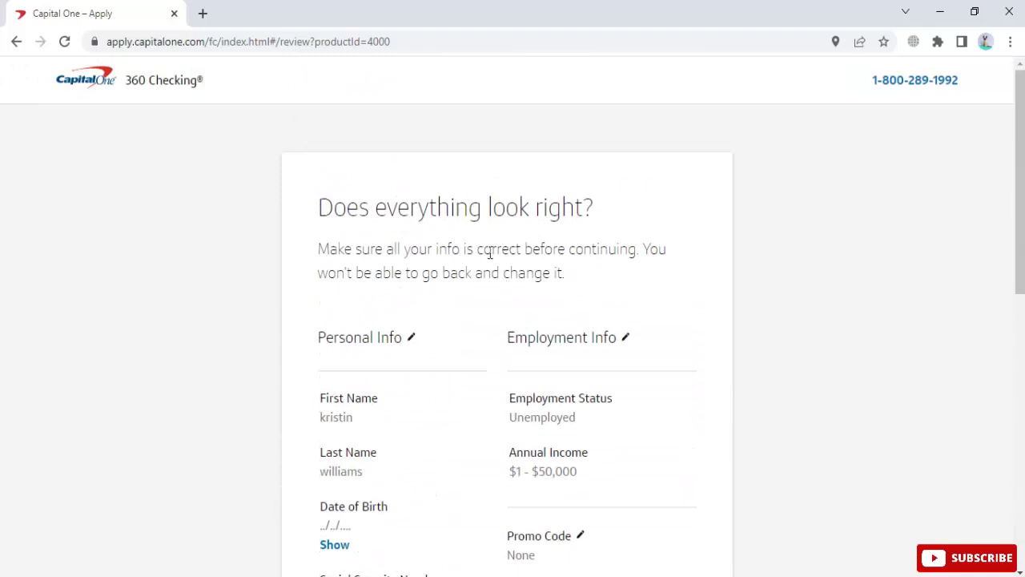
{"action": "scroll", "coordinate": [490, 253], "scroll_direction": "down", "scroll_amount": 6}
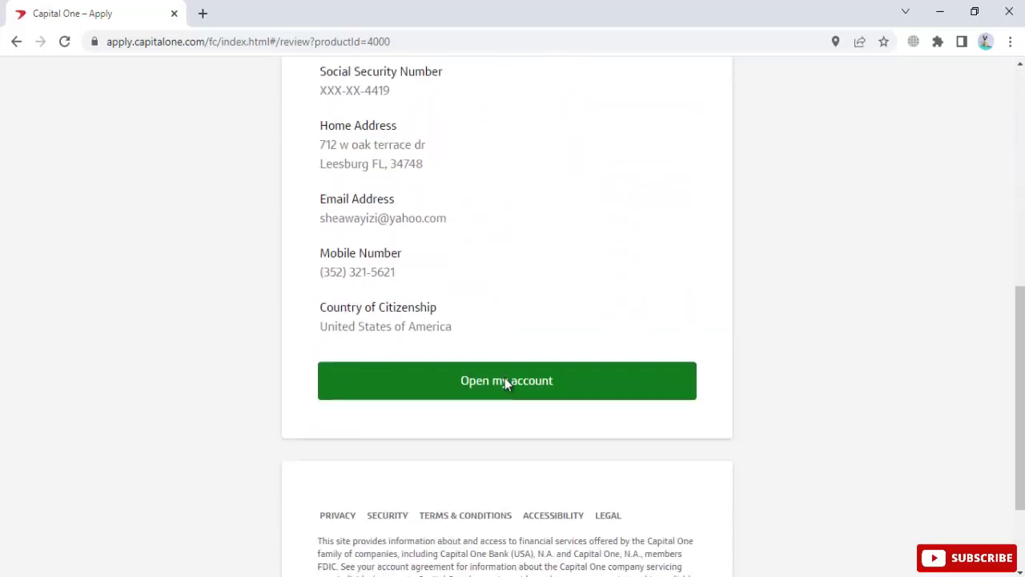
{"action": "left_click", "coordinate": [506, 383]}
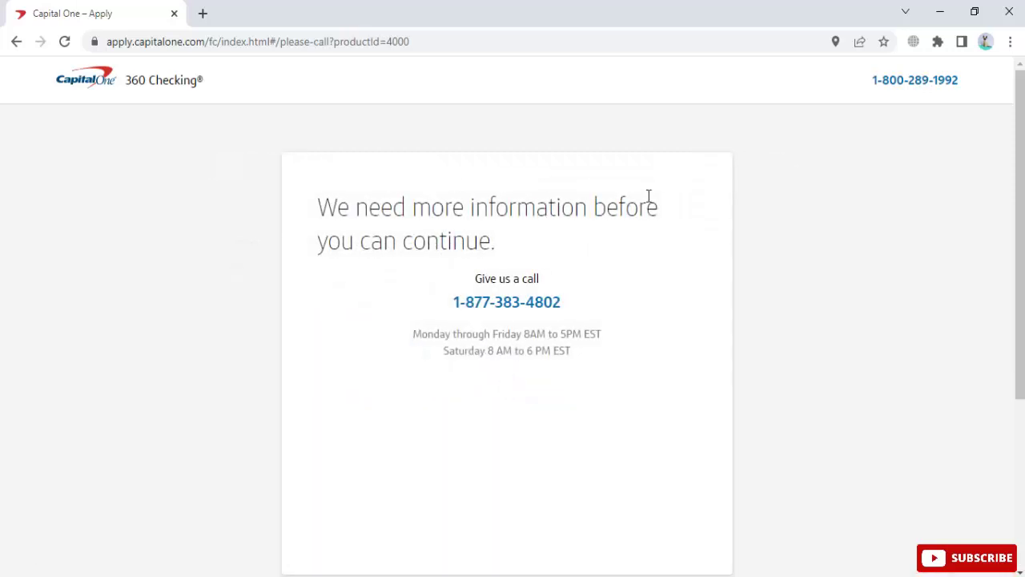
- Scroll through the 'We need more information' page showing the support number to call
{"action": "scroll", "coordinate": [522, 400], "scroll_direction": "down", "scroll_amount": 3}
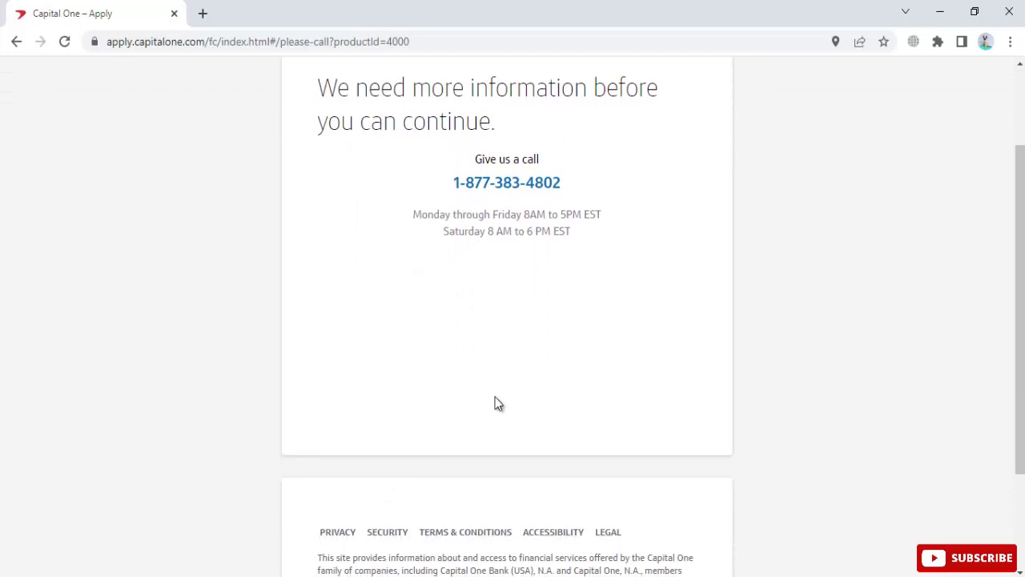
{"action": "scroll", "coordinate": [495, 400], "scroll_direction": "down", "scroll_amount": 3}
{"action": "scroll", "coordinate": [497, 402], "scroll_direction": "up", "scroll_amount": 5}
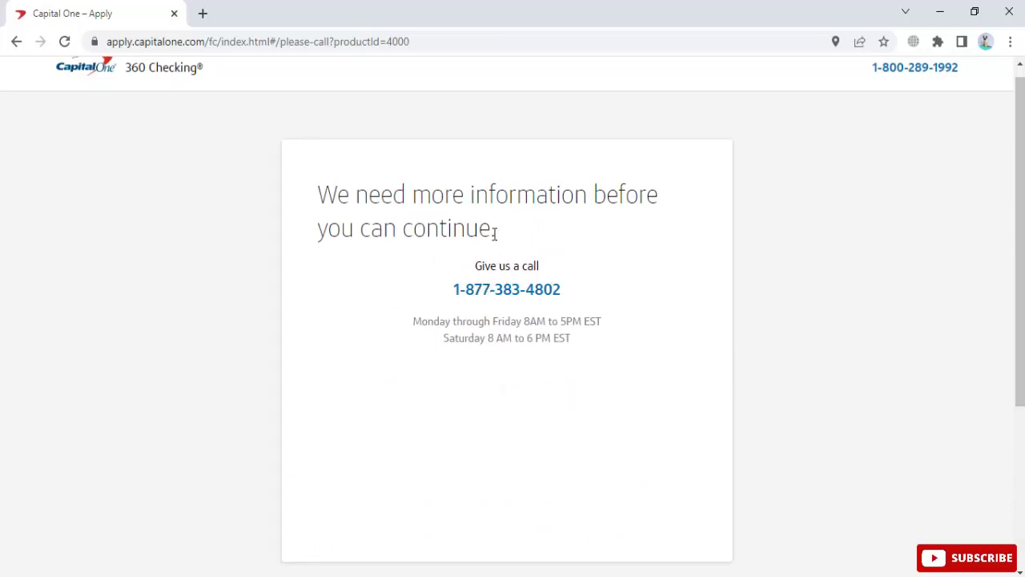
{"action": "scroll", "coordinate": [495, 234], "scroll_direction": "up", "scroll_amount": 1}
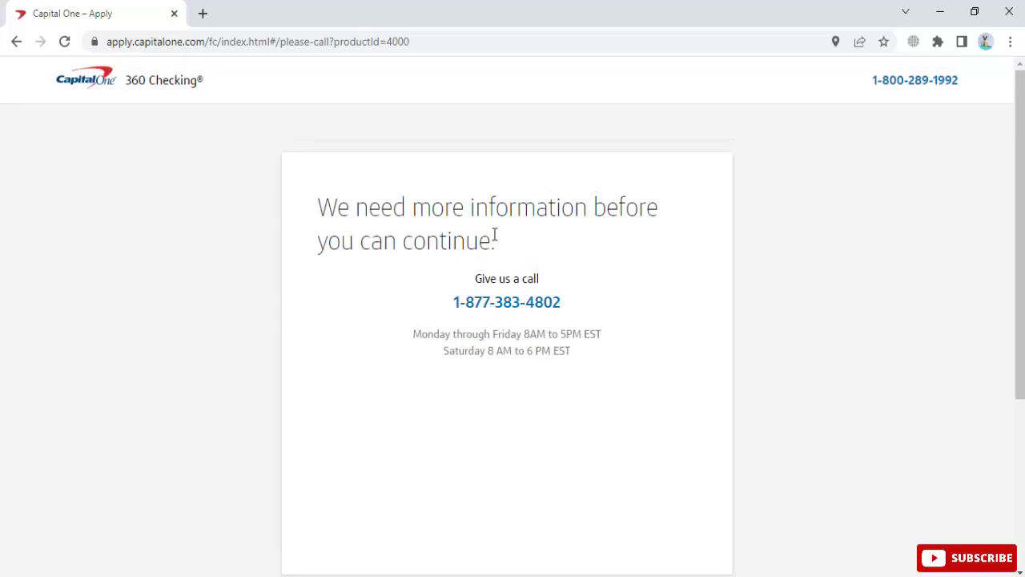